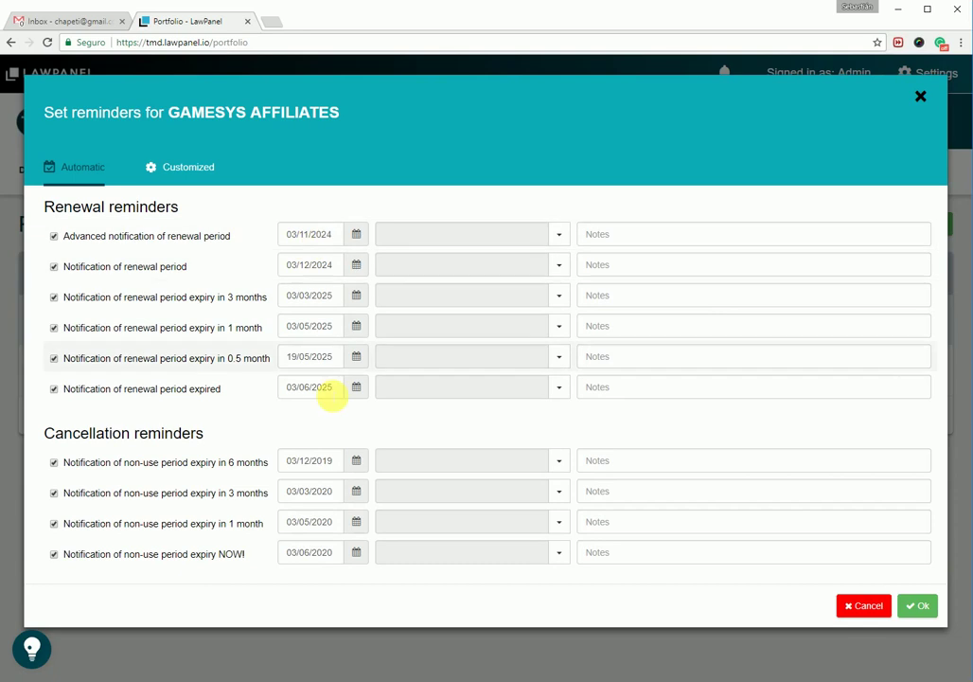
# Step: Date the advanced renewal period notification 03/11/2014 and the renewal period notification 03/12/2014, assigning both to the user with the Gmail username
pyautogui.click(917, 607)
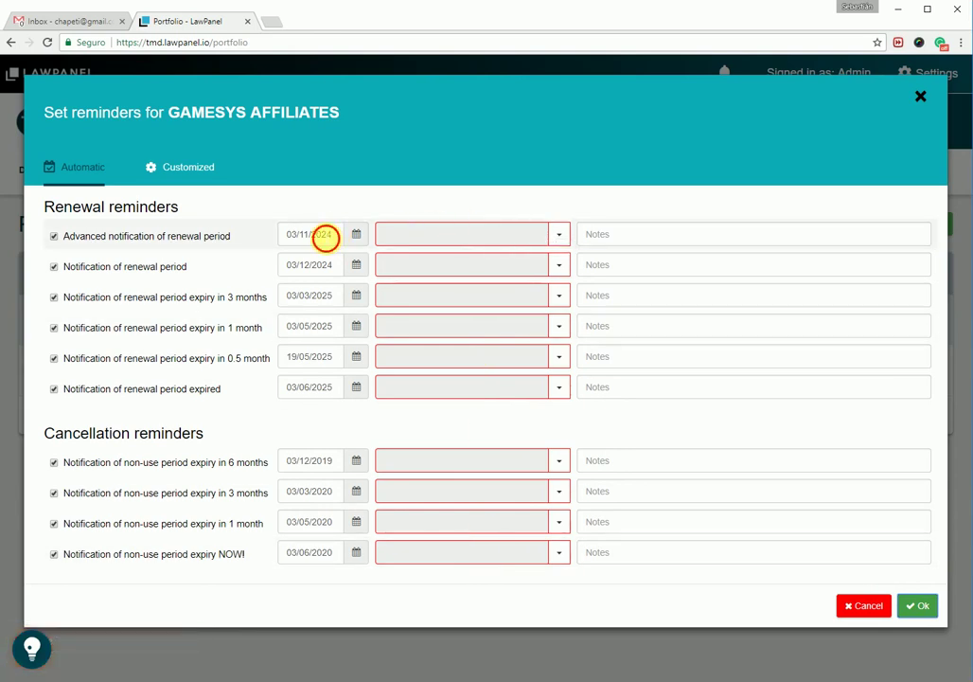
pyautogui.moveTo(325, 238); pyautogui.dragTo(343, 237)
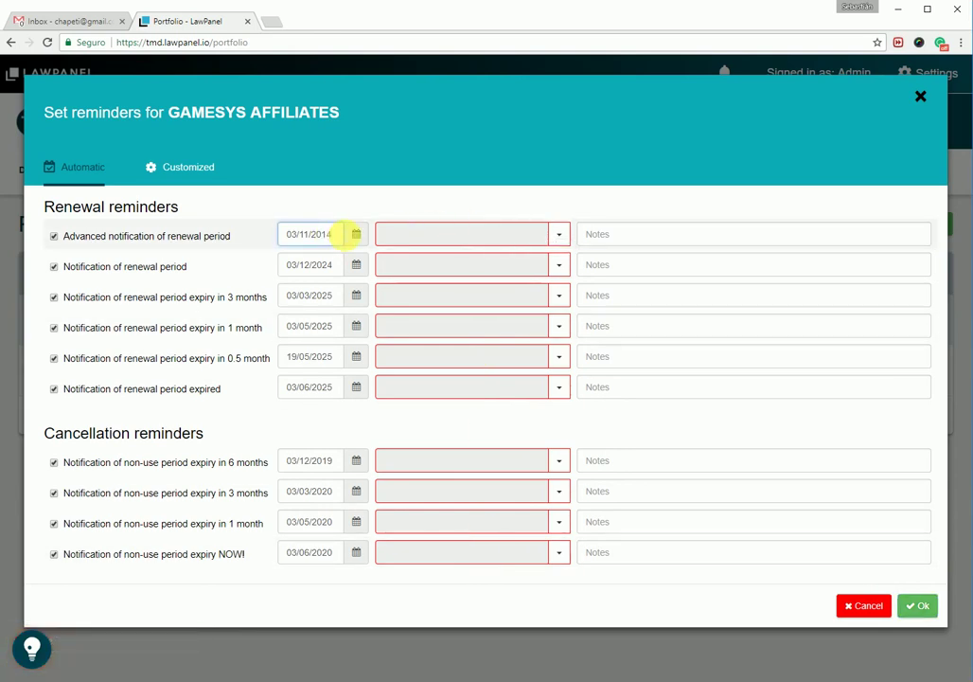
pyautogui.press('Tab')
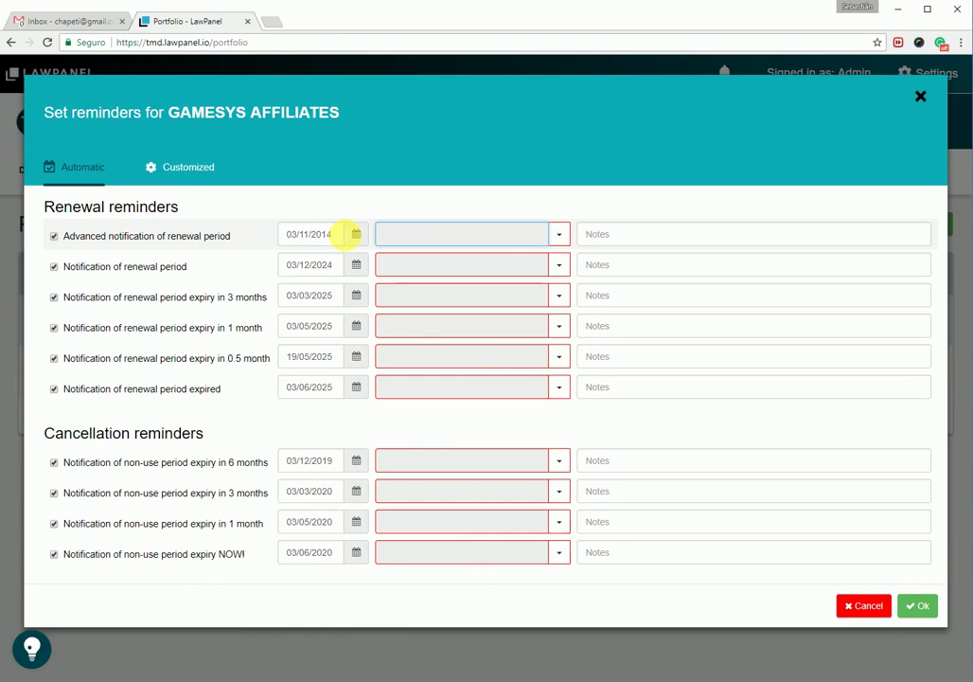
pyautogui.click(557, 234)
pyautogui.click(404, 400)
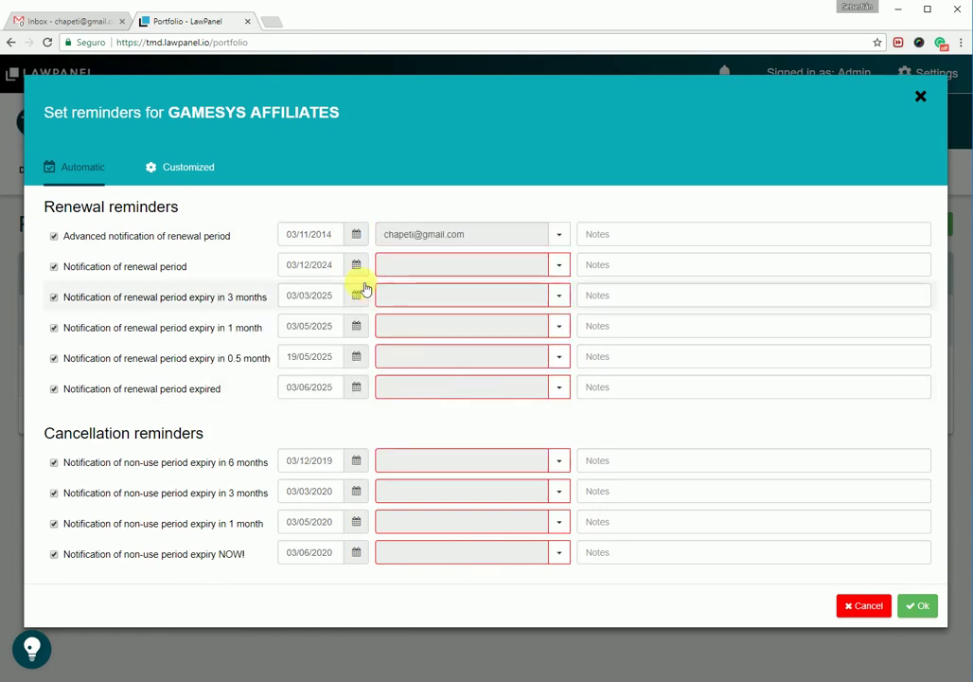
pyautogui.moveTo(326, 264); pyautogui.dragTo(355, 271)
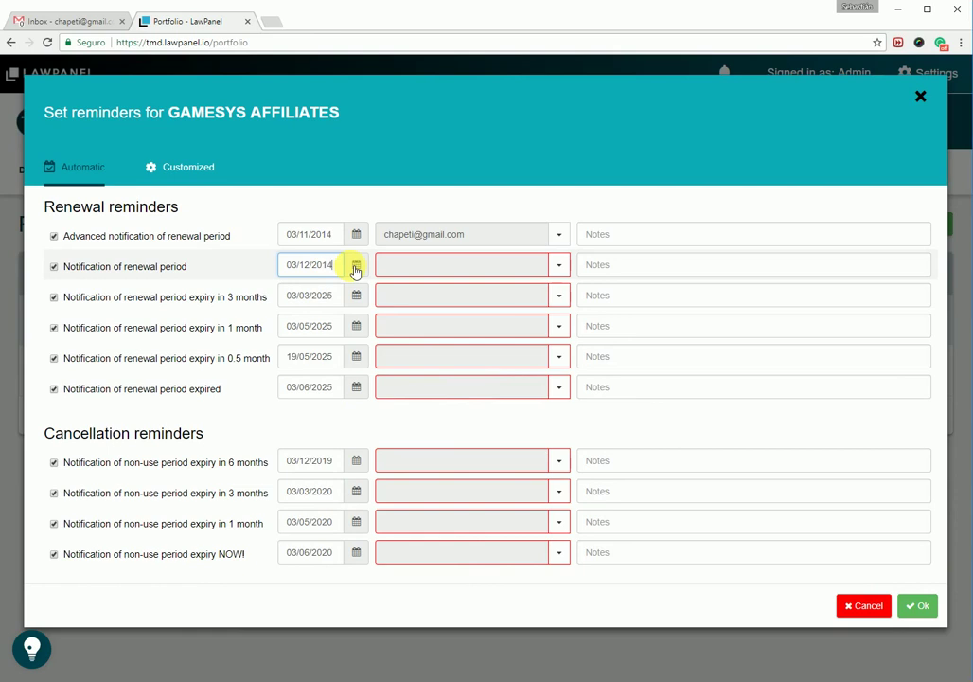
pyautogui.write('014')
pyautogui.click(557, 265)
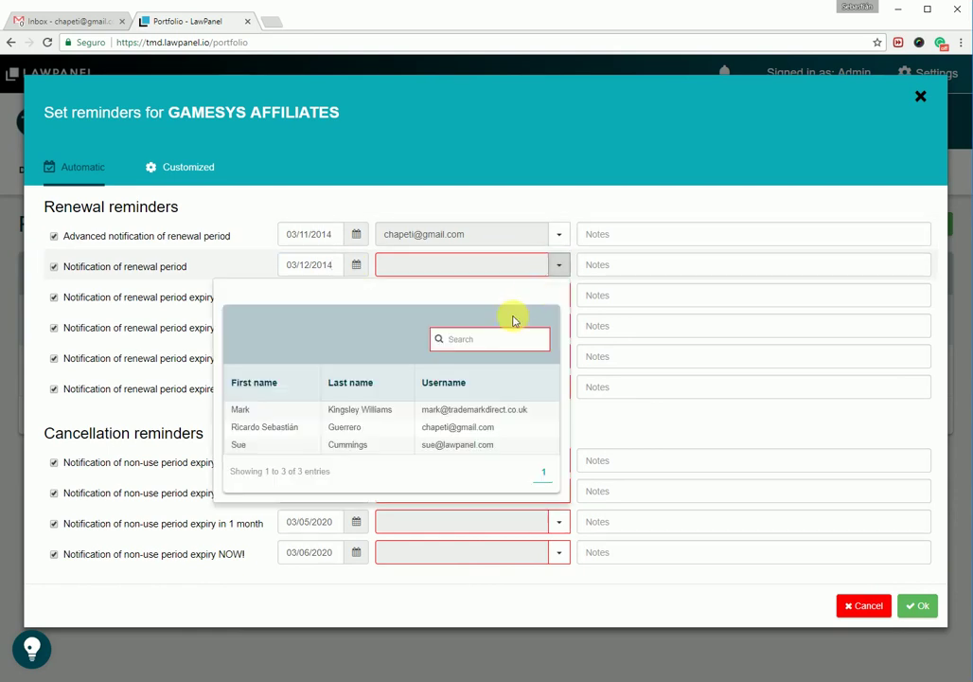
pyautogui.click(394, 433)
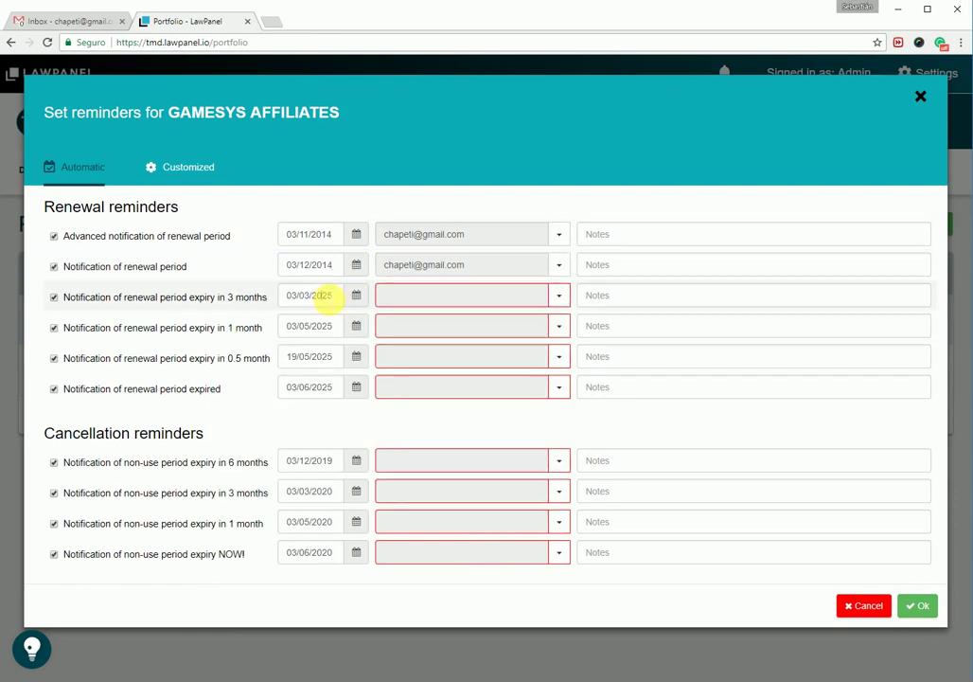
# Step: Date the renewal expiry reminders for 3 months 03/03/2015 and 1 month 03/05/2015, assigning both to the same Gmail user
pyautogui.moveTo(322, 295); pyautogui.dragTo(351, 299)
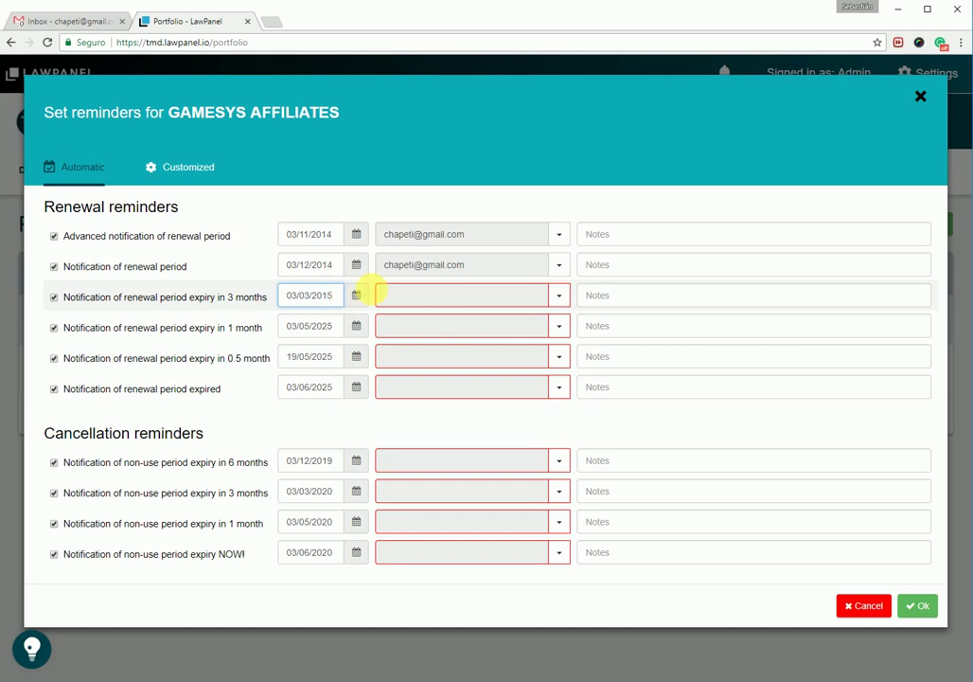
pyautogui.click(558, 296)
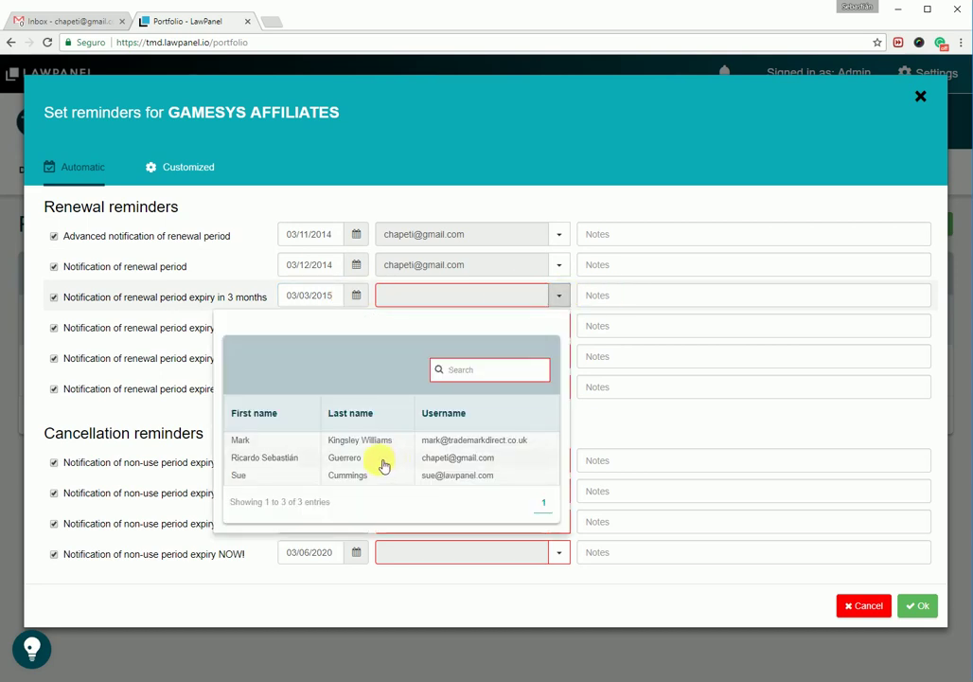
pyautogui.click(383, 462)
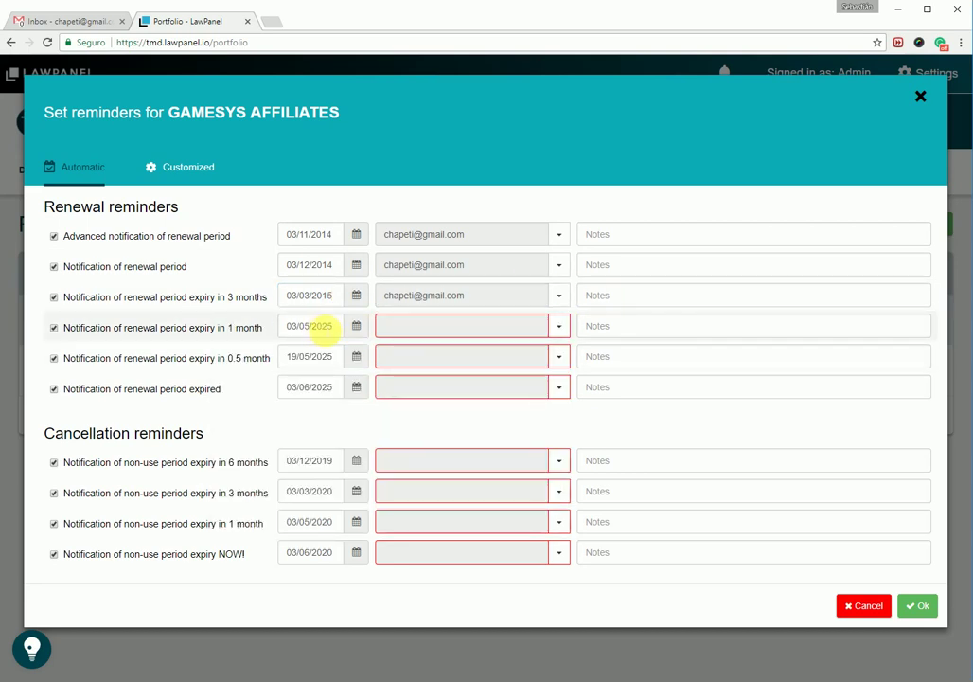
pyautogui.moveTo(320, 326); pyautogui.dragTo(388, 326)
pyautogui.write('15')
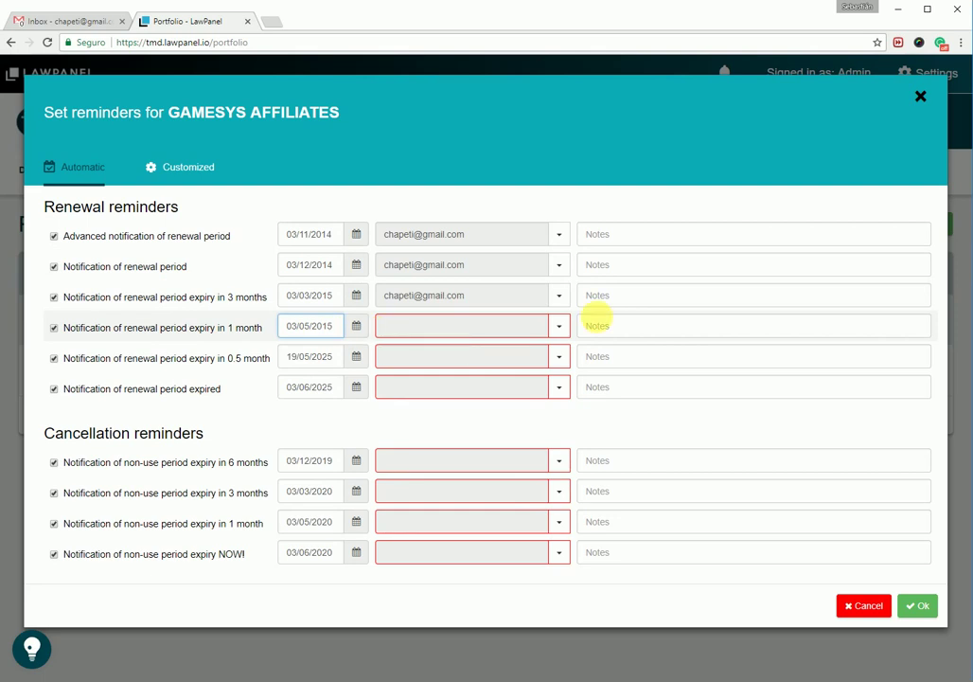
pyautogui.click(559, 325)
pyautogui.click(374, 489)
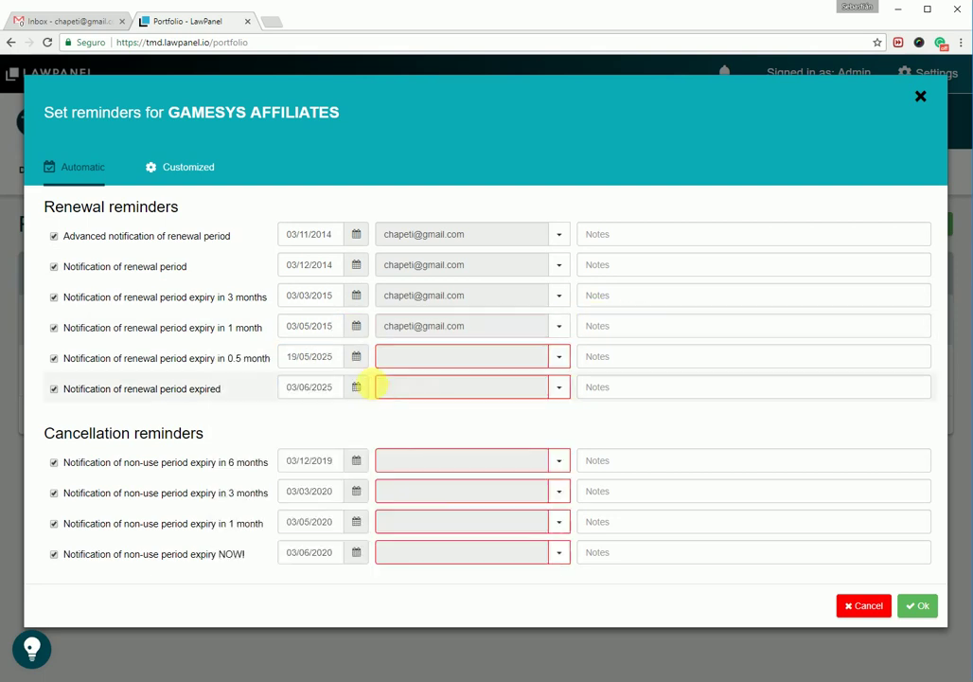
# Step: Date the 0.5-month renewal expiry reminder 19/05/2015 and the renewal period expired reminder 03/06/2015, assigning both to the Gmail user
pyautogui.click(356, 356)
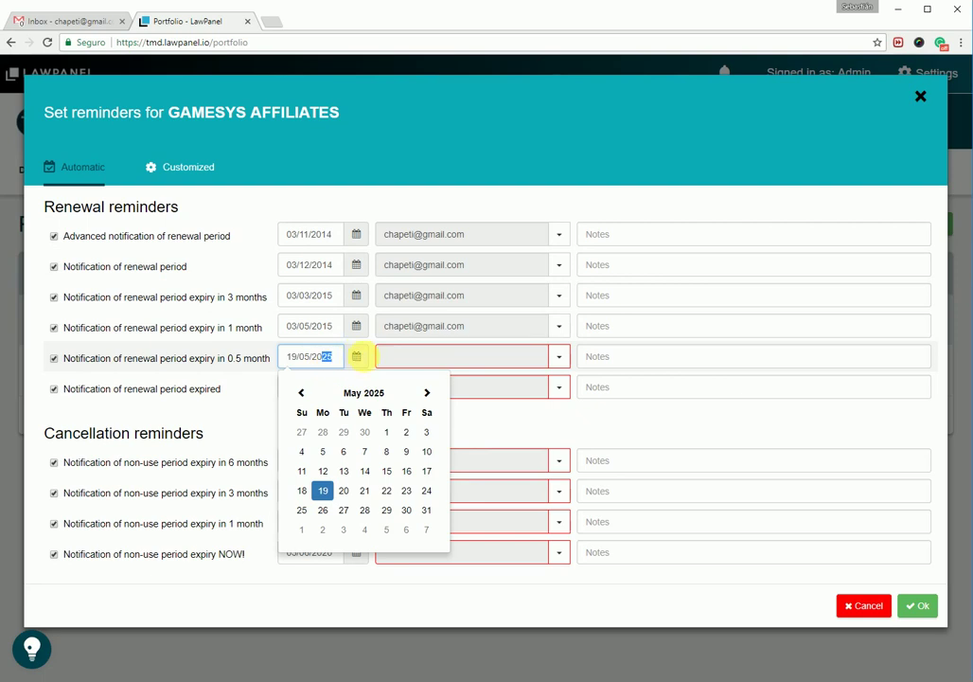
pyautogui.click(558, 356)
pyautogui.click(453, 522)
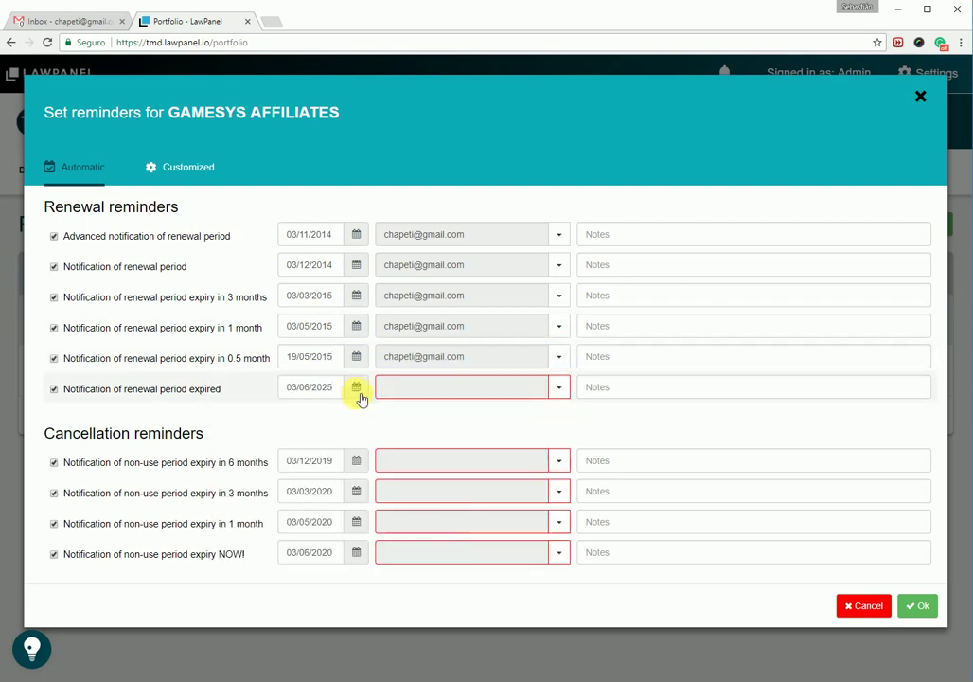
pyautogui.moveTo(325, 387); pyautogui.dragTo(358, 391)
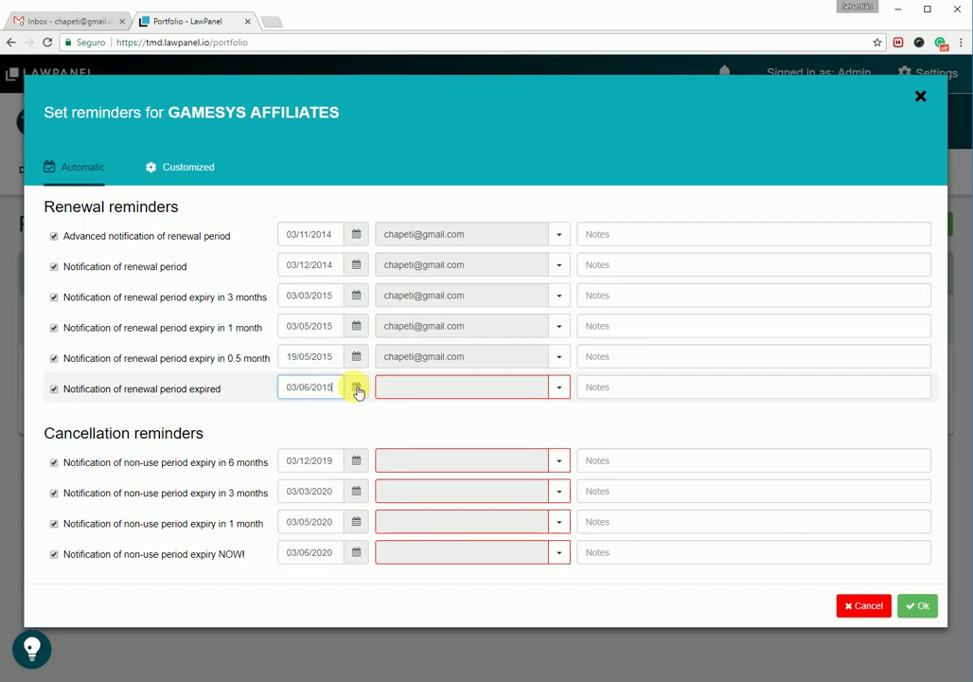
pyautogui.click(556, 388)
pyautogui.click(391, 543)
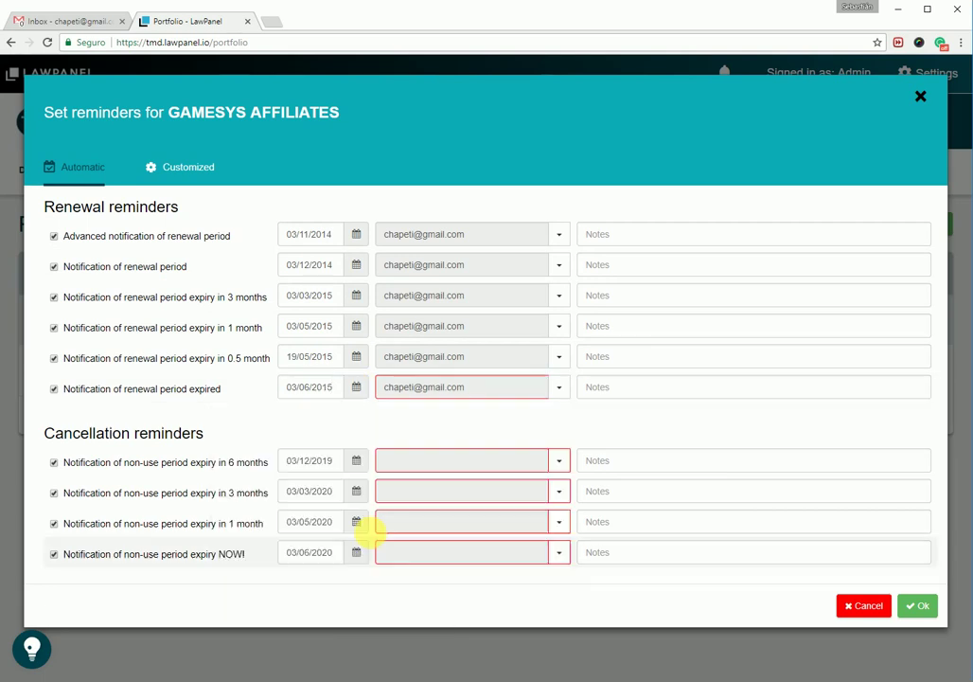
# Step: Date the non-use expiry reminders for 6 months 03/12/2015 and 3 months 03/03/2015, assigning both to the Gmail user
pyautogui.moveTo(327, 461); pyautogui.dragTo(372, 462)
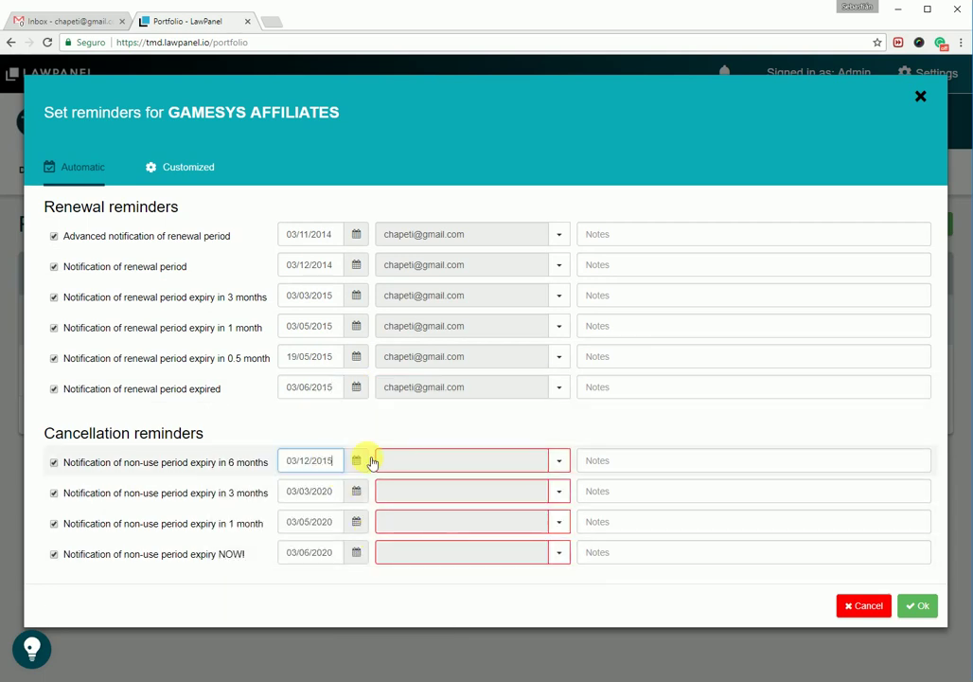
pyautogui.click(558, 460)
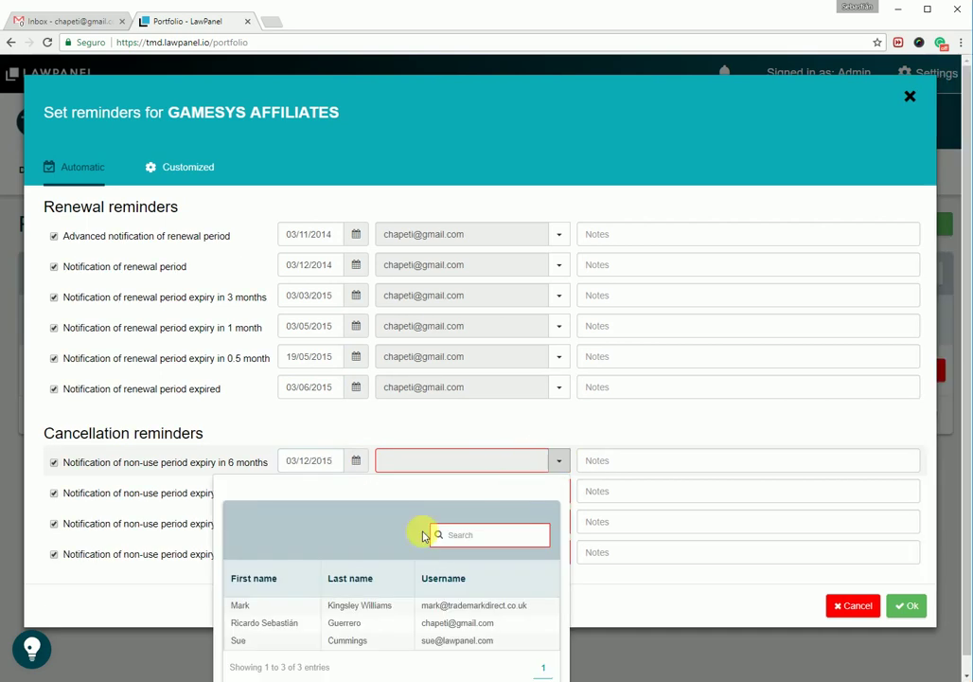
pyautogui.click(367, 623)
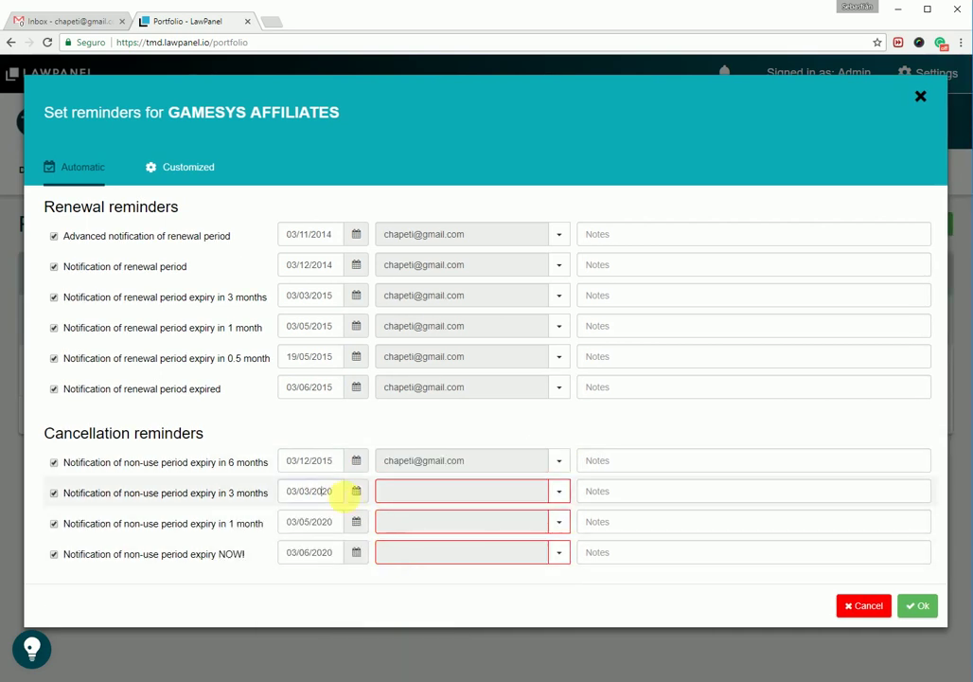
pyautogui.click(562, 489)
pyautogui.click(349, 653)
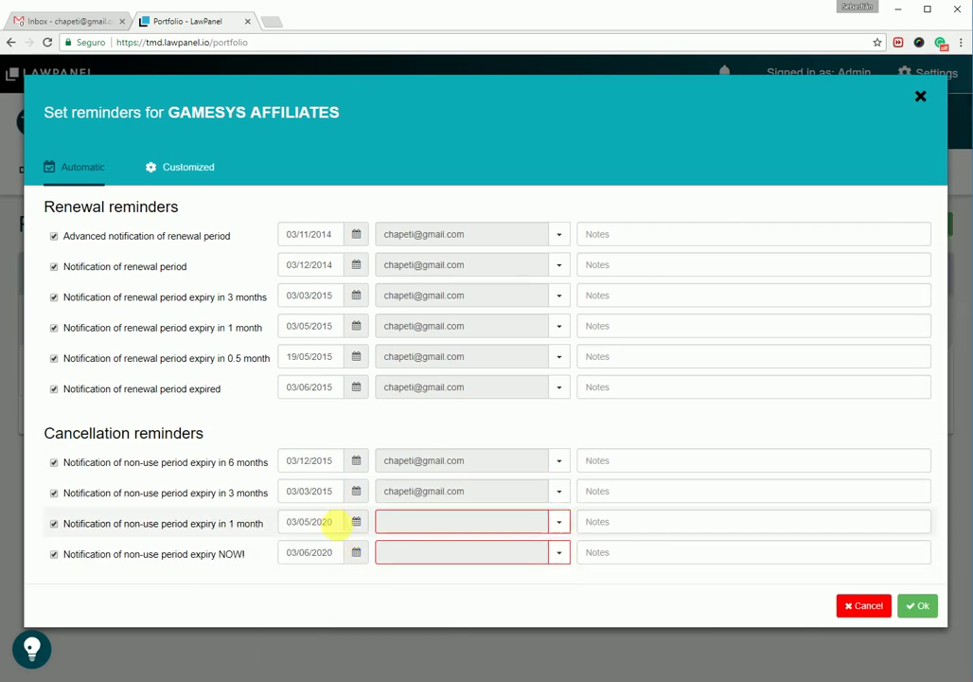
# Step: Date the 1-month non-use expiry reminder 03/05/2015 and the non-use expiry NOW! reminder 03/06/2015, assigning both to the Gmail user
pyautogui.moveTo(320, 521); pyautogui.dragTo(383, 520)
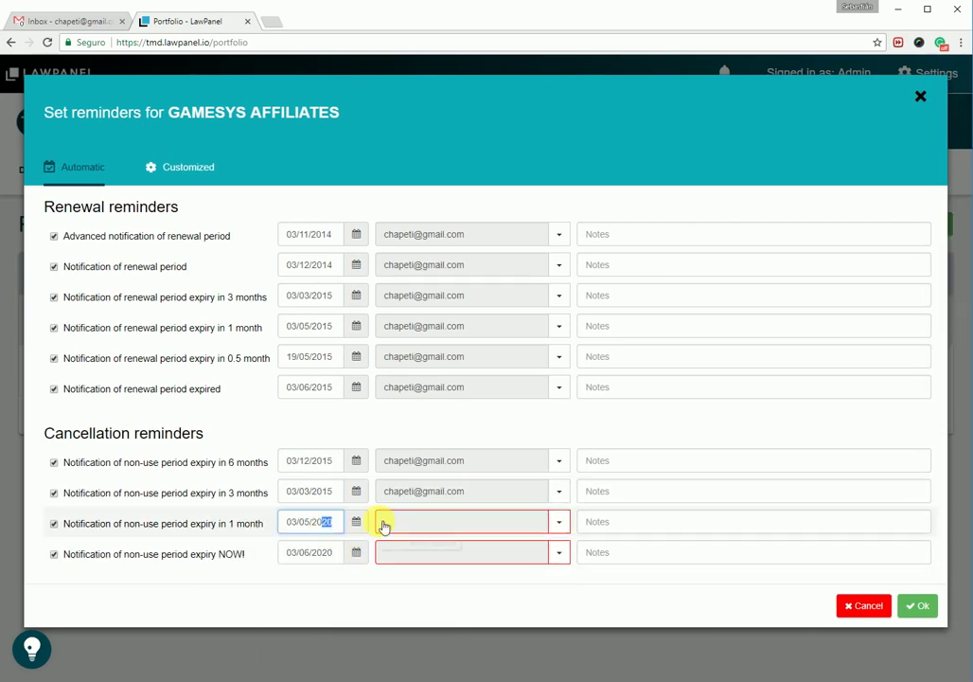
pyautogui.click(558, 522)
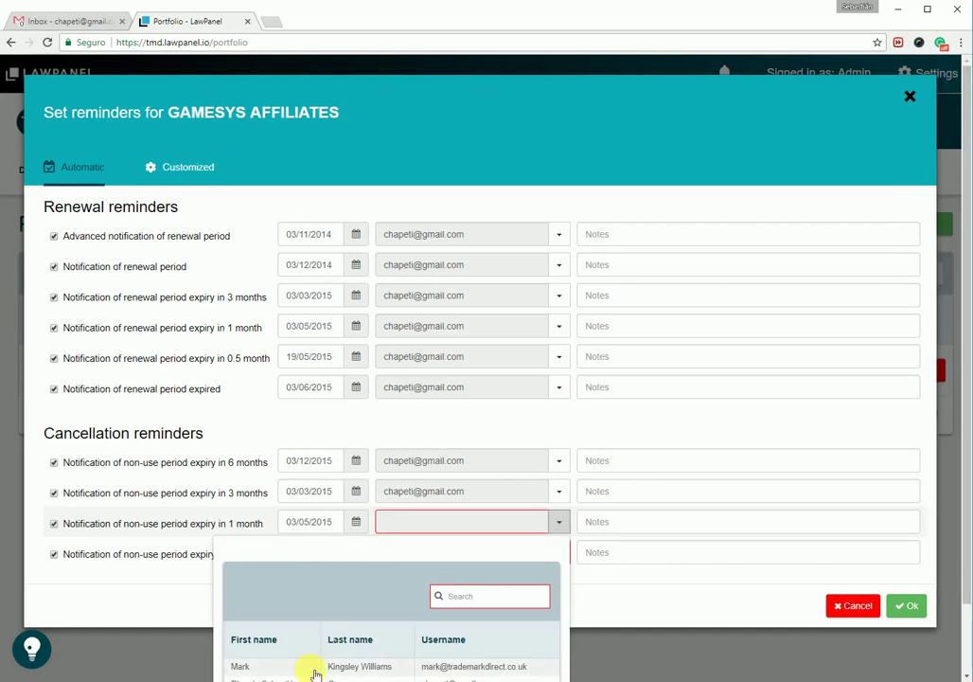
pyautogui.scroll(-1, 378, 644)
pyautogui.click(365, 607)
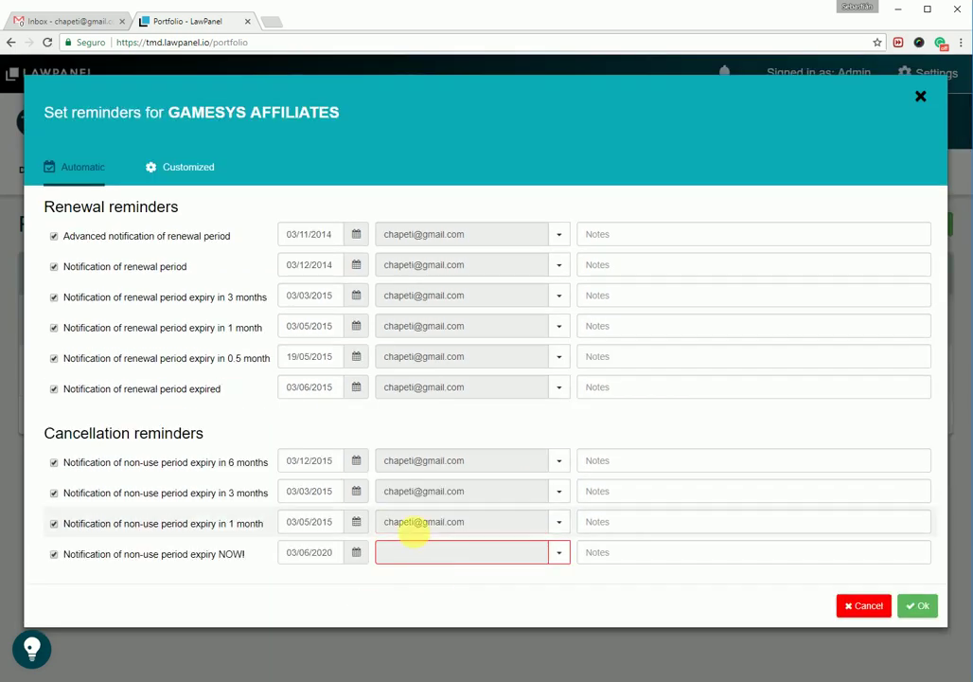
pyautogui.click(356, 552)
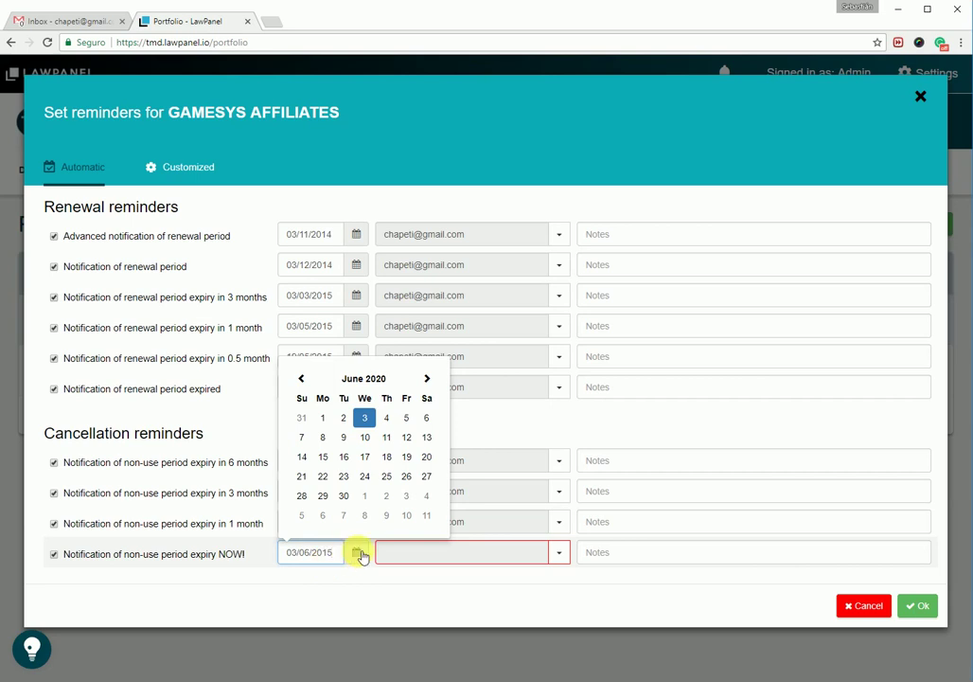
pyautogui.click(557, 552)
pyautogui.scroll(-2, 474, 606)
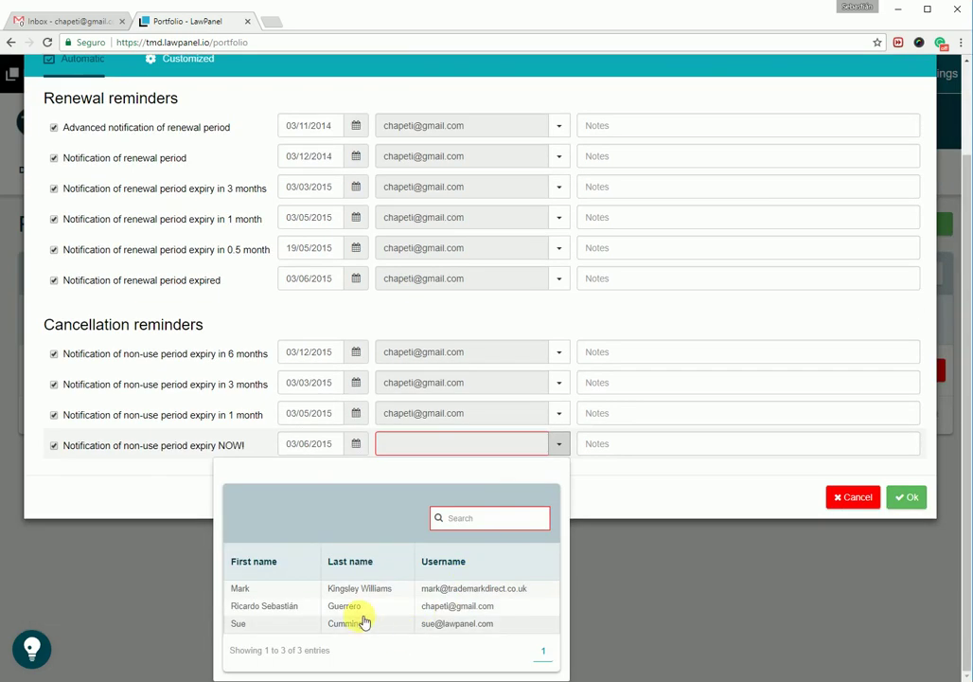
pyautogui.click(365, 607)
# Step: Enter the notes a, b, c, d, e and f for the six renewal reminders, in order
pyautogui.click(612, 236)
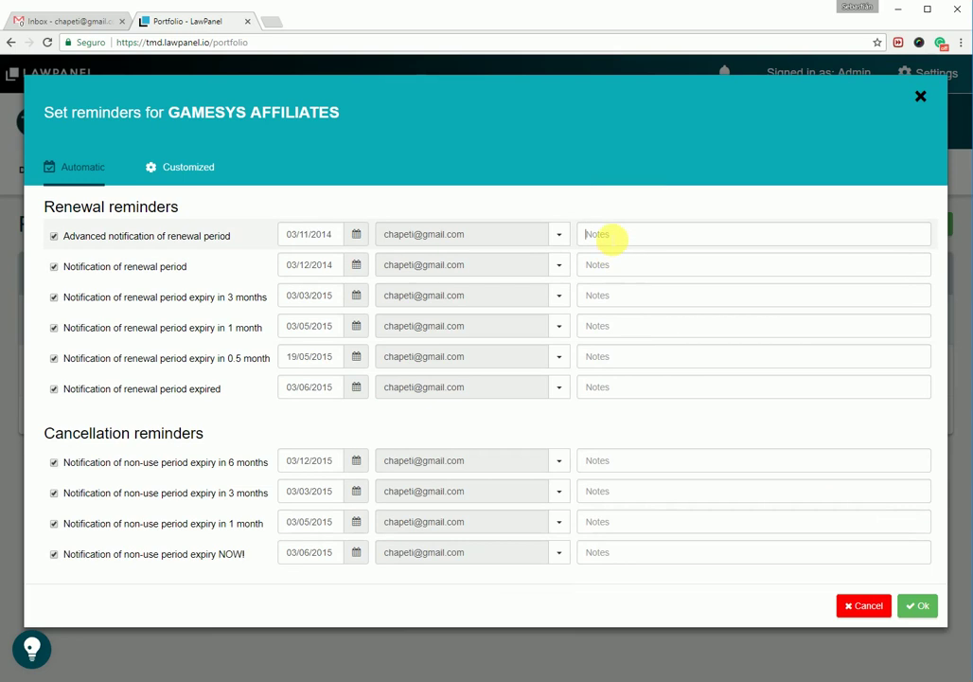
pyautogui.write('a')
pyautogui.click(611, 265)
pyautogui.write('b')
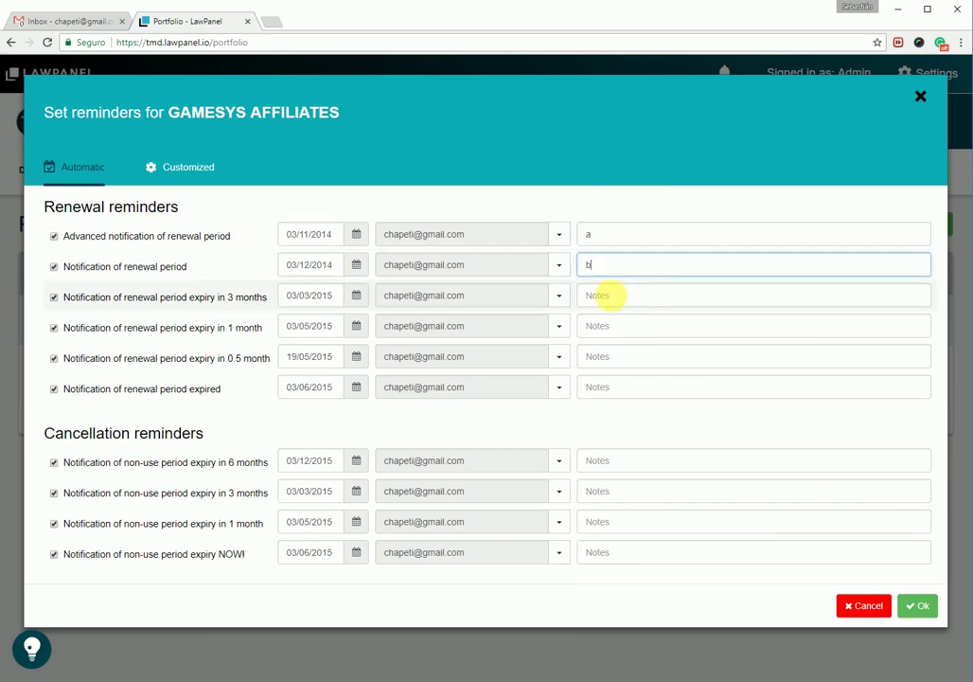
pyautogui.click(612, 296)
pyautogui.write('c')
pyautogui.click(607, 328)
pyautogui.write('d')
pyautogui.click(607, 358)
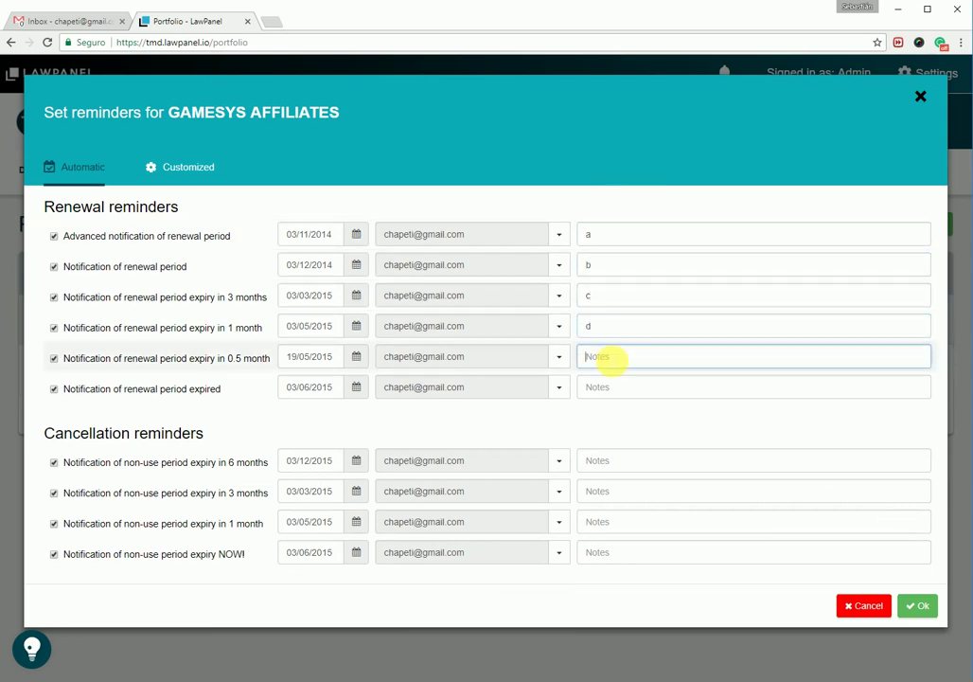
pyautogui.write('e')
pyautogui.click(603, 390)
pyautogui.write('f')
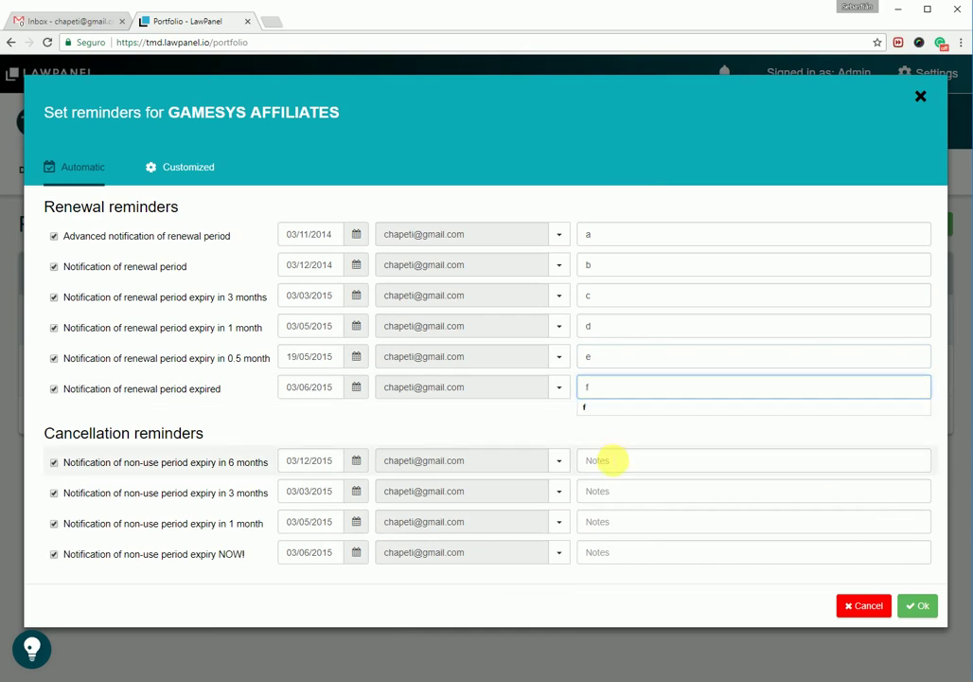
# Step: Enter the notes g, h, i and j for the four cancellation reminders, in order
pyautogui.click(614, 459)
pyautogui.write('g')
pyautogui.click(605, 505)
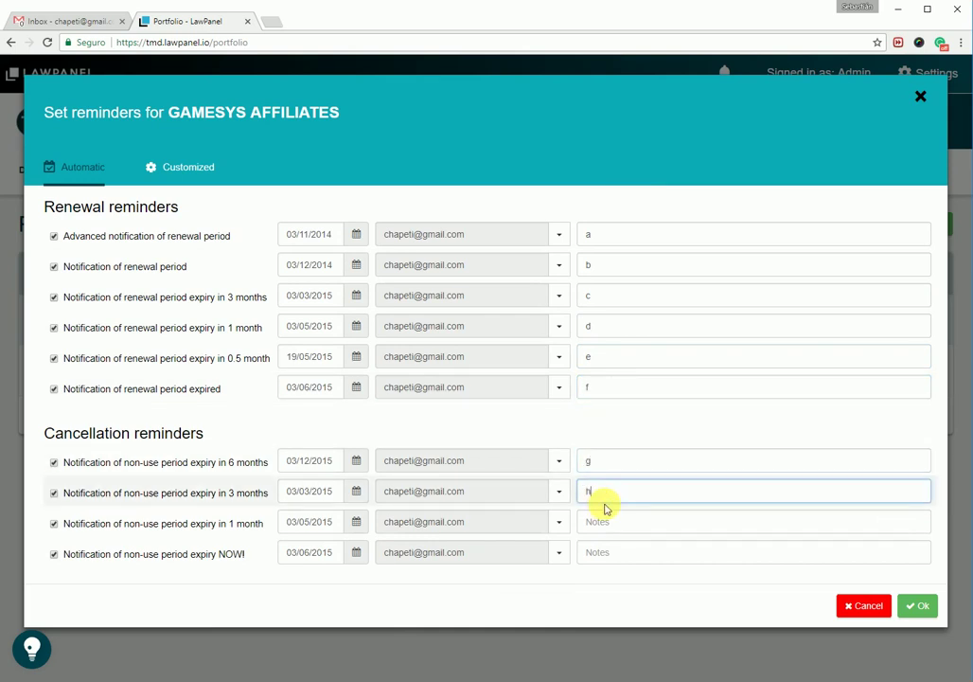
pyautogui.write('h')
pyautogui.click(607, 527)
pyautogui.write('j')
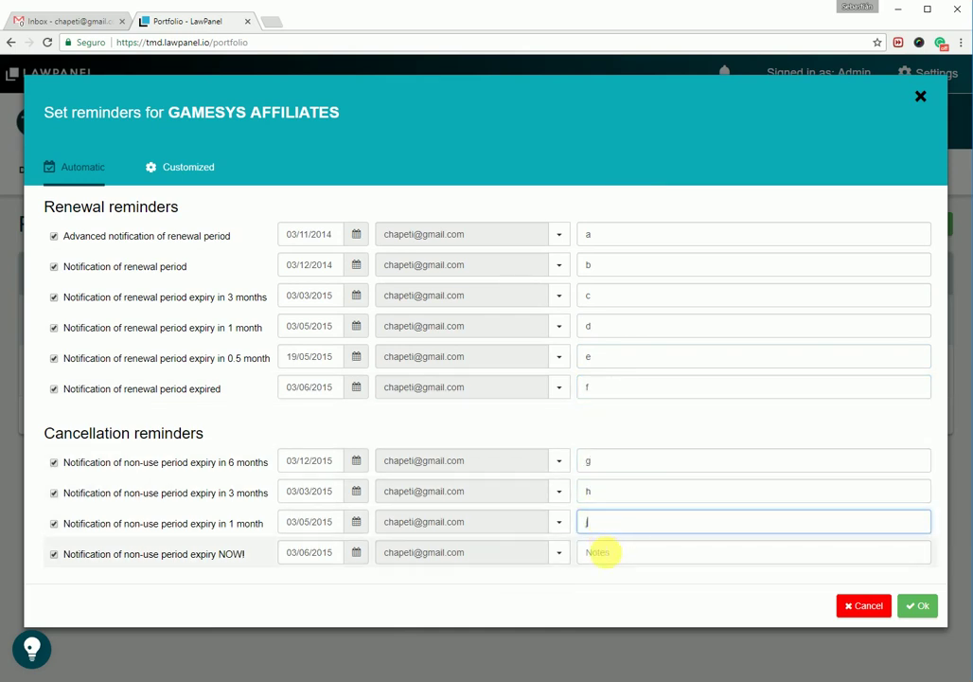
pyautogui.press('BackSpace')
pyautogui.write('i')
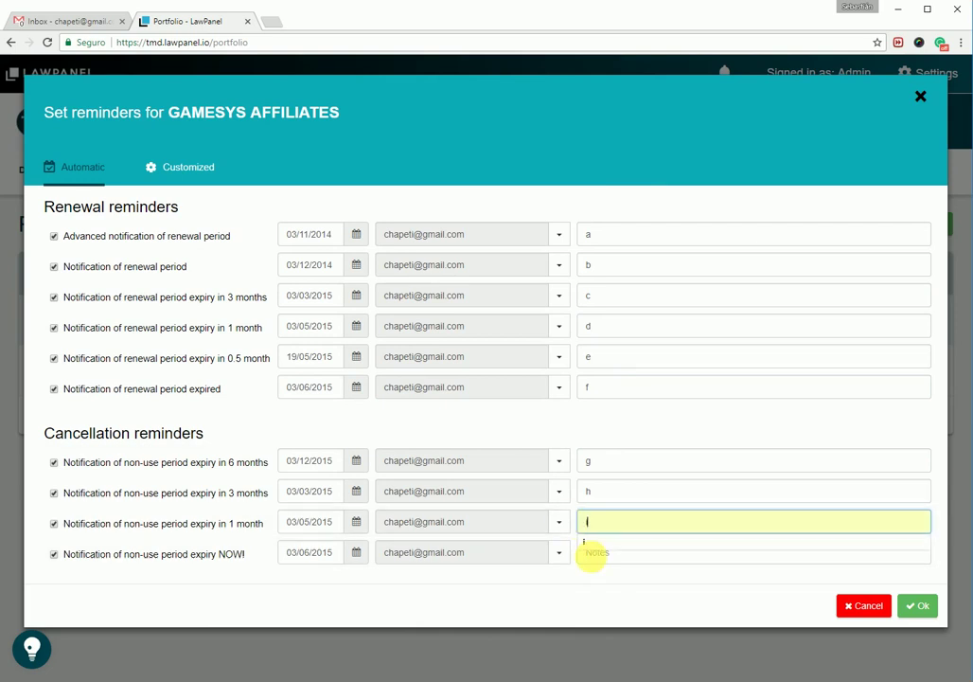
pyautogui.click(612, 557)
pyautogui.write('j')
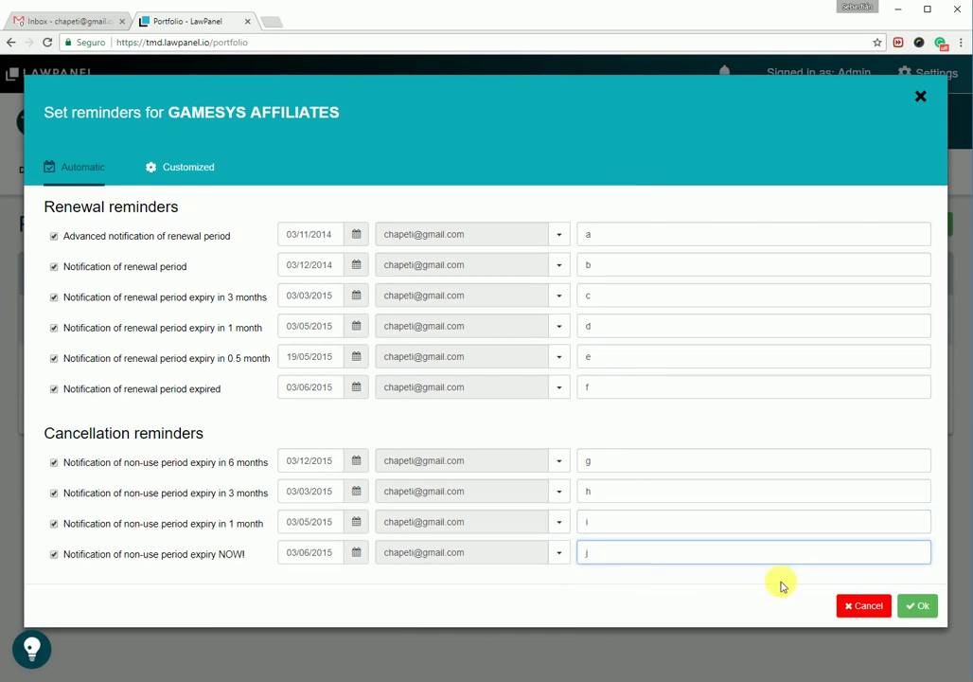
# Step: Save the automatic reminders and reopen the reminder settings of the GAMESYS AFFILIATES trade mark
pyautogui.click(918, 606)
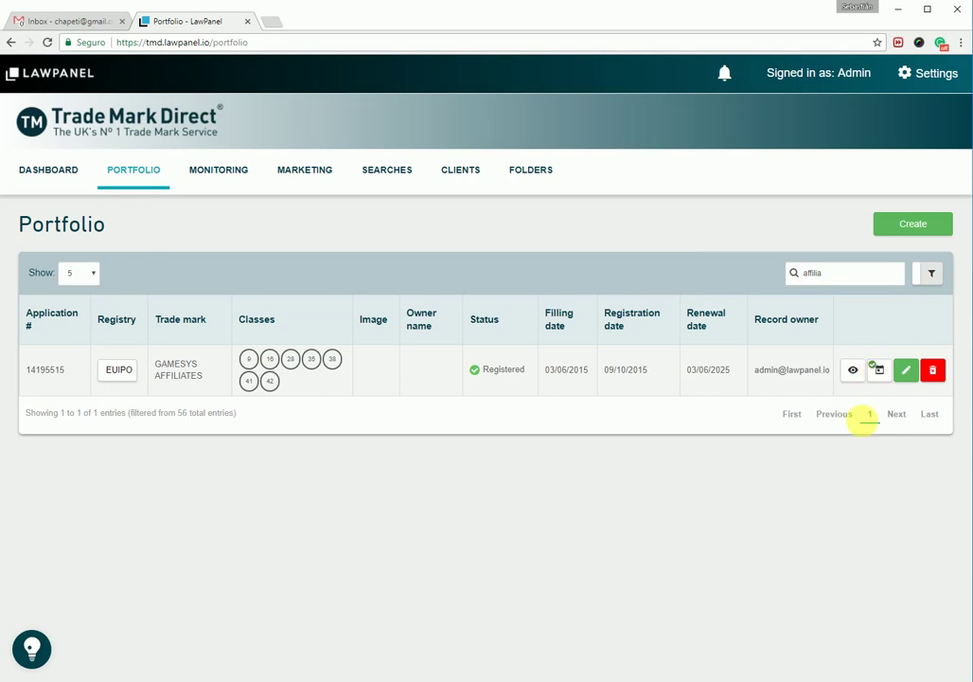
pyautogui.click(879, 374)
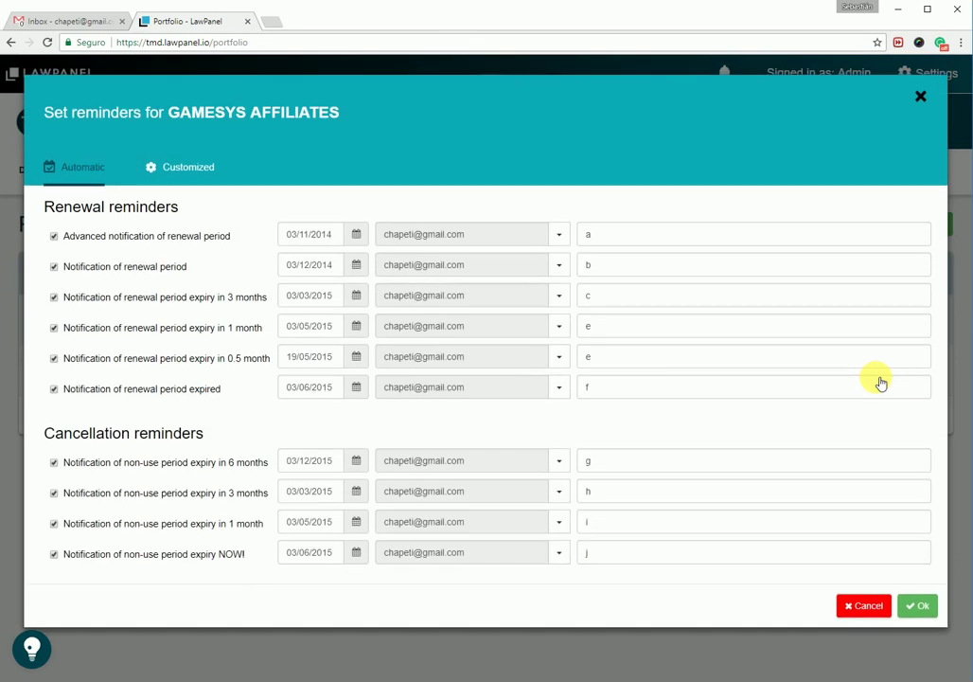
# Step: Close the reminder settings without saving, switch to Gmail and refresh the inbox to check for the reminder emails
pyautogui.click(862, 607)
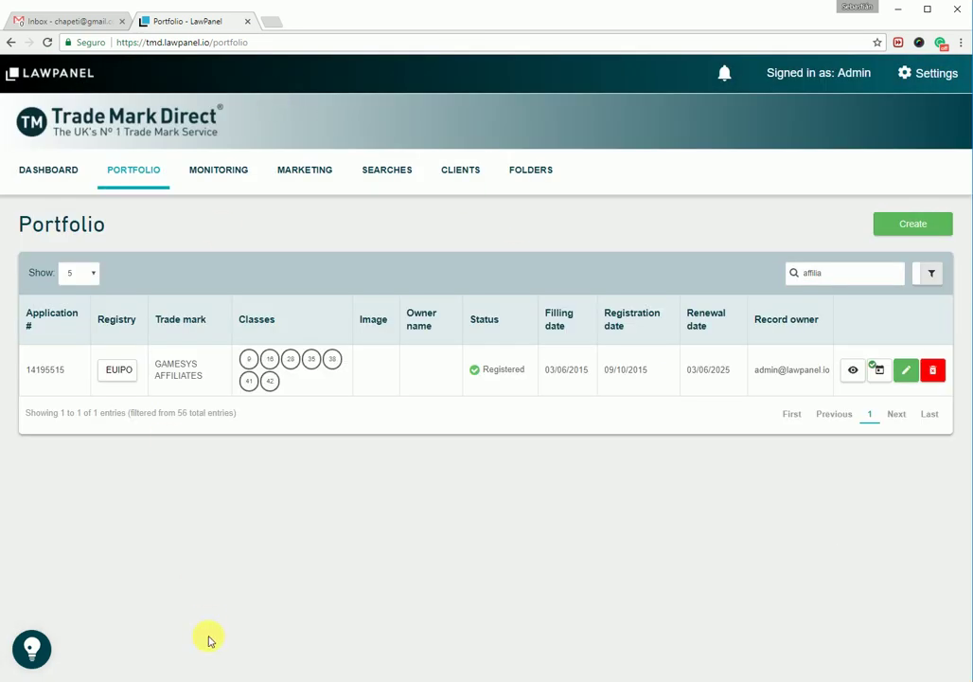
pyautogui.click(70, 23)
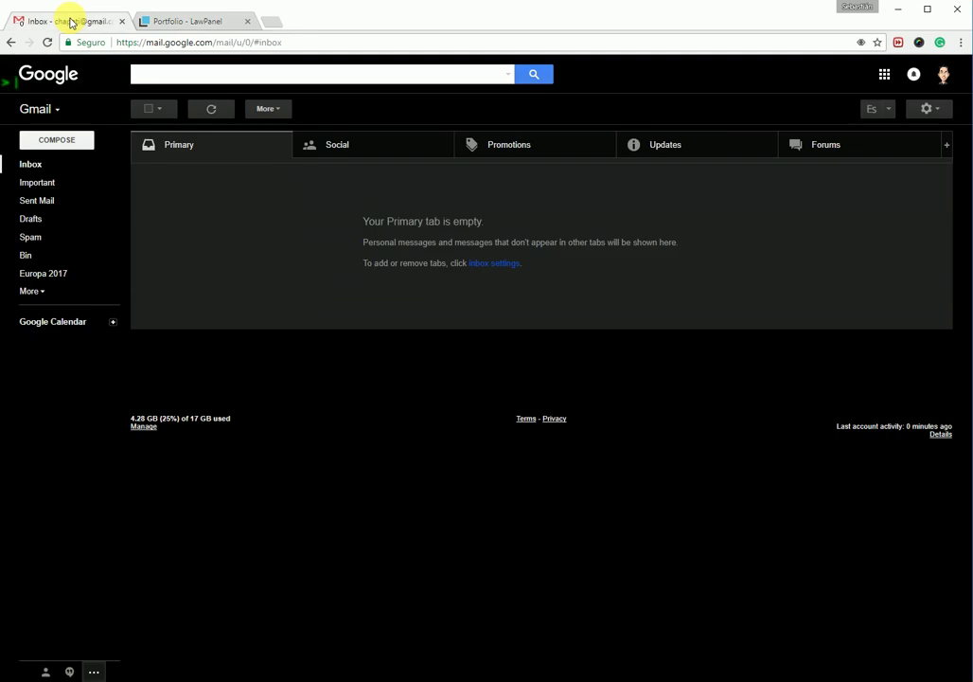
pyautogui.click(211, 108)
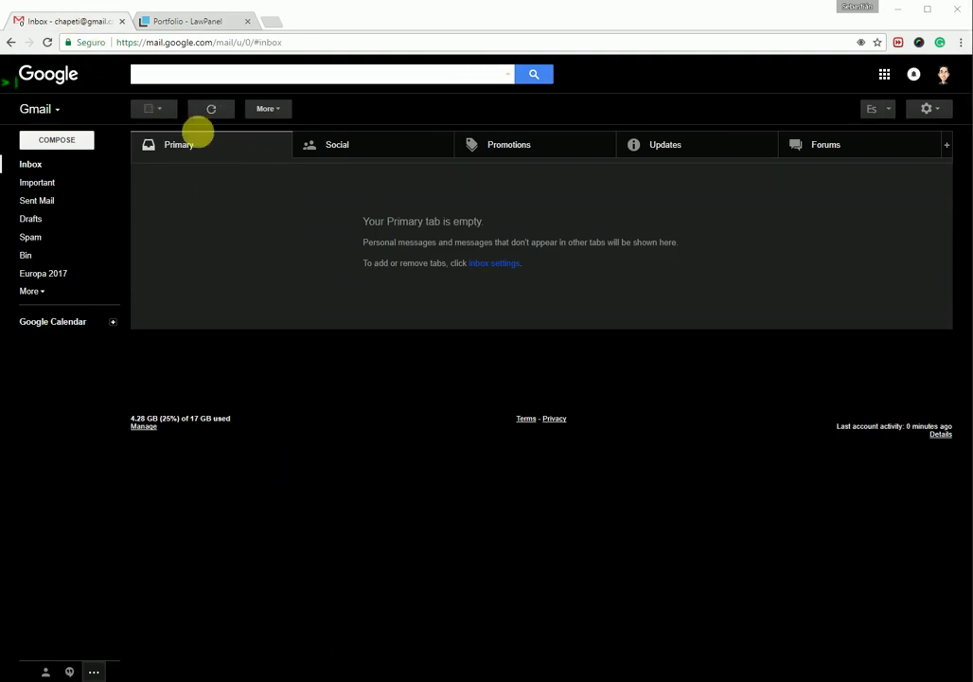
pyautogui.click(210, 110)
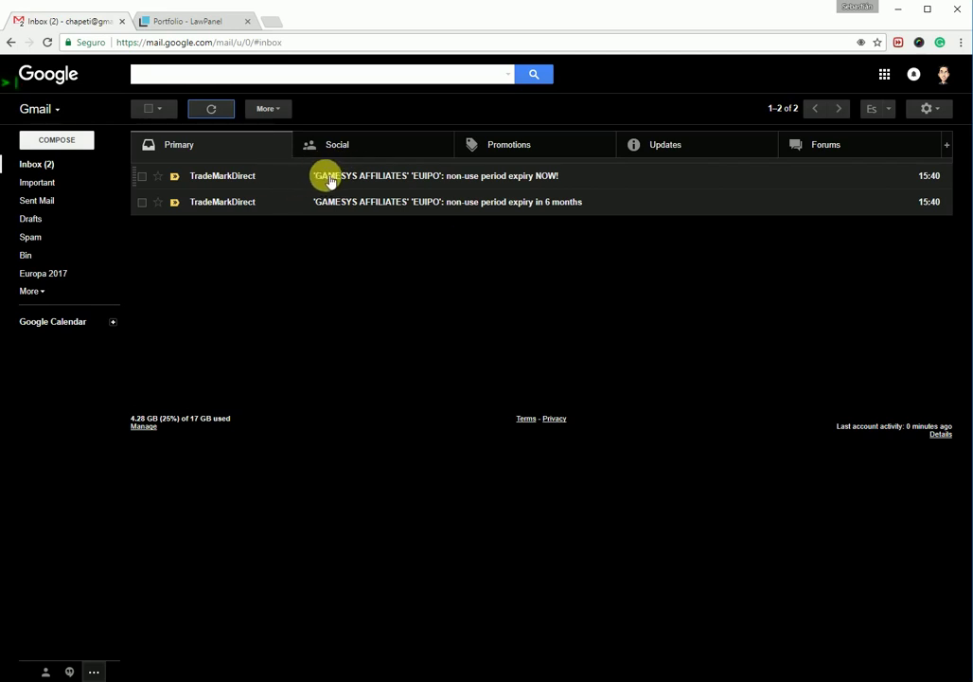
# Step: Glance back at the LawPanel portfolio and keep refreshing the Gmail inbox until all the GAMESYS AFFILIATES reminder emails are listed
pyautogui.click(217, 23)
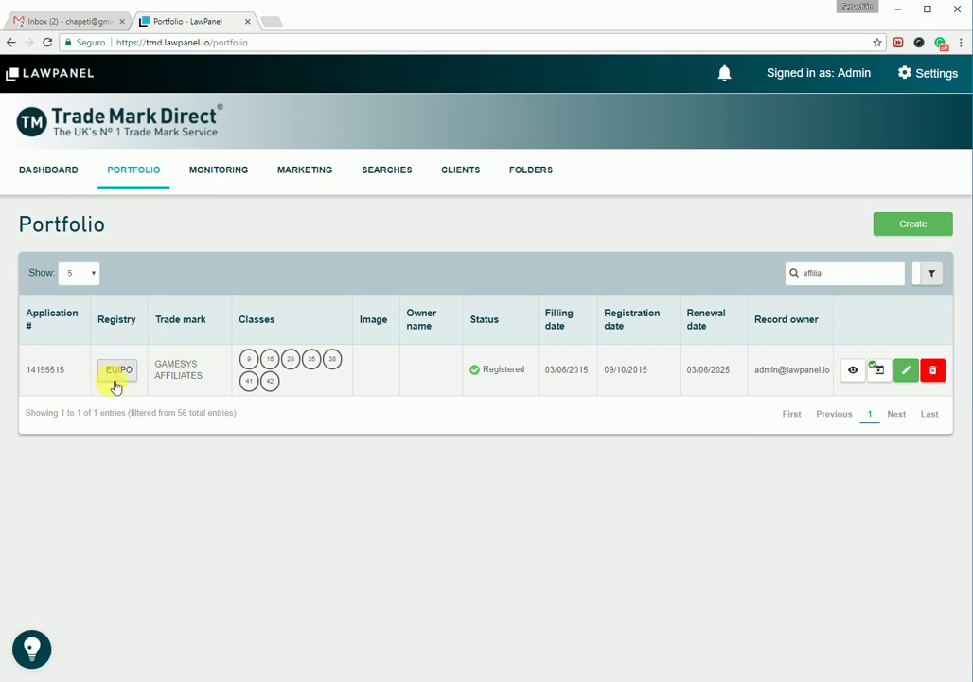
pyautogui.click(61, 19)
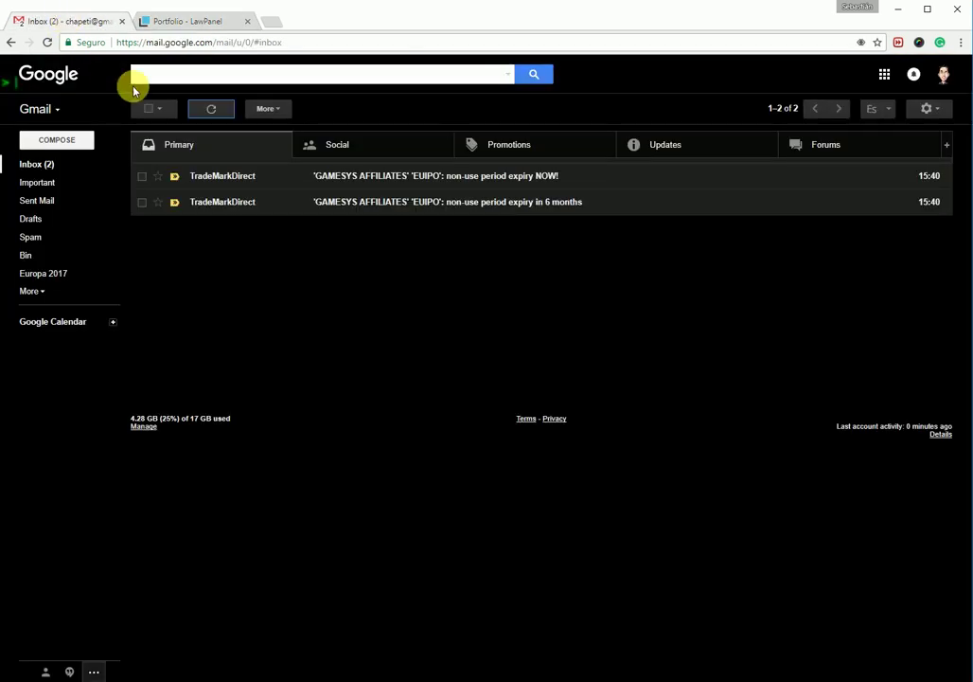
pyautogui.click(218, 111)
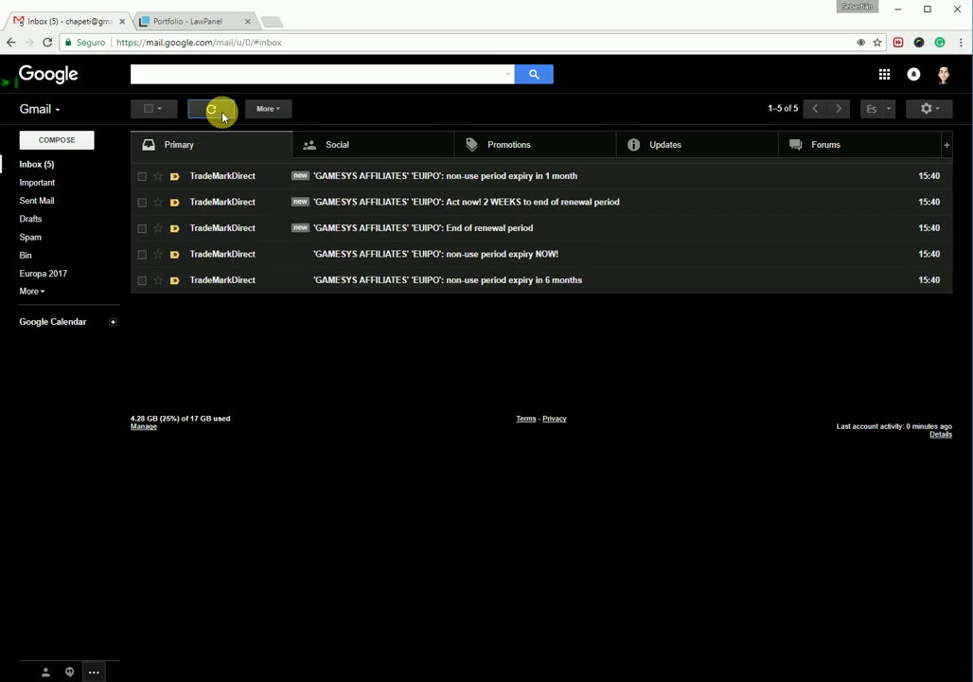
pyautogui.click(222, 114)
pyautogui.click(218, 112)
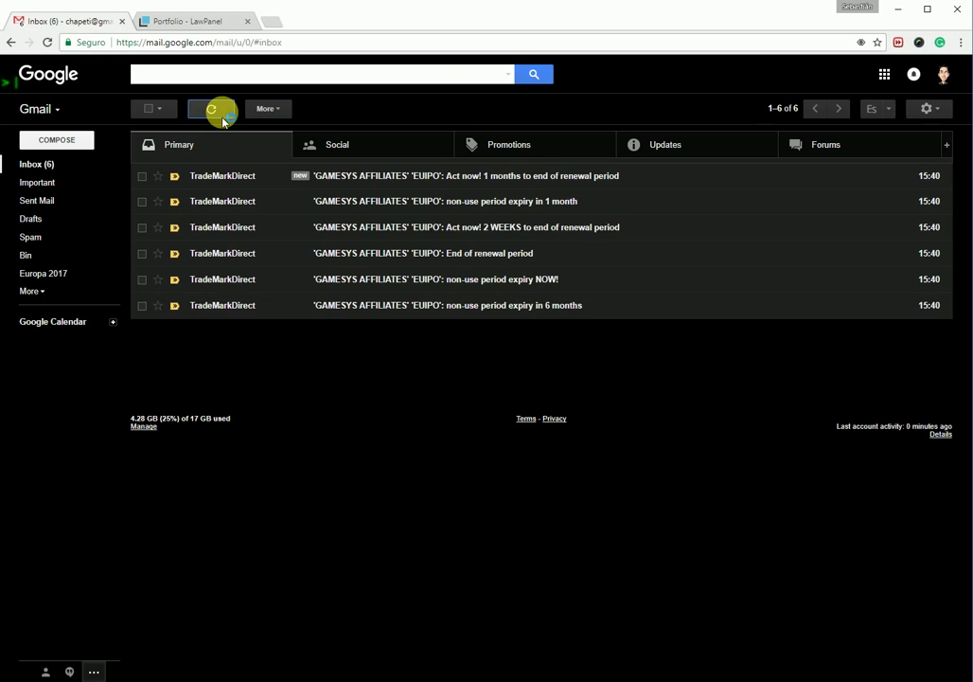
pyautogui.click(223, 114)
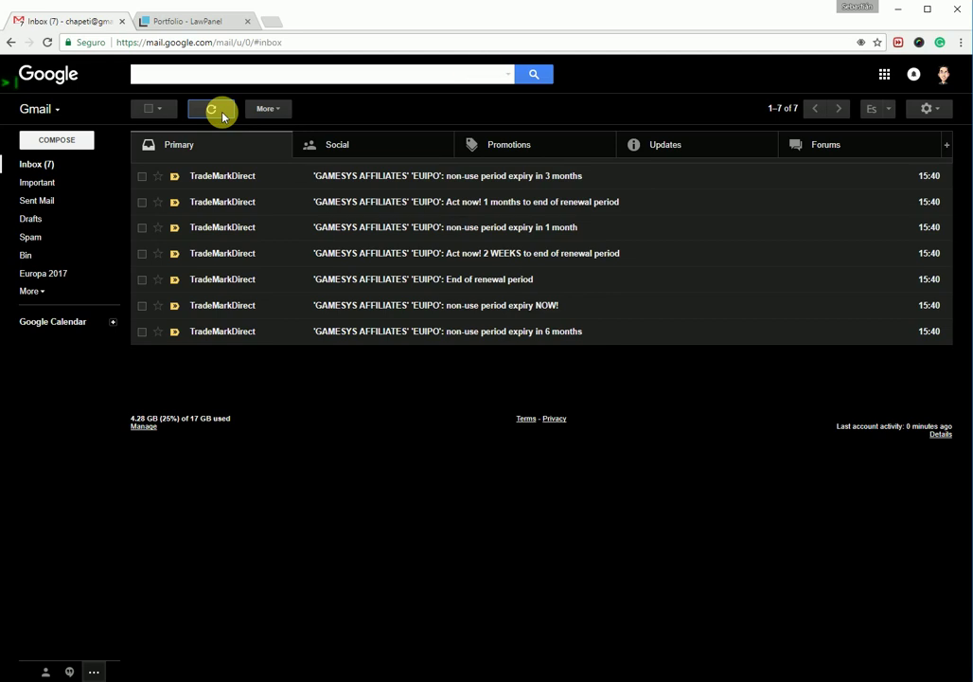
pyautogui.click(223, 113)
pyautogui.click(222, 113)
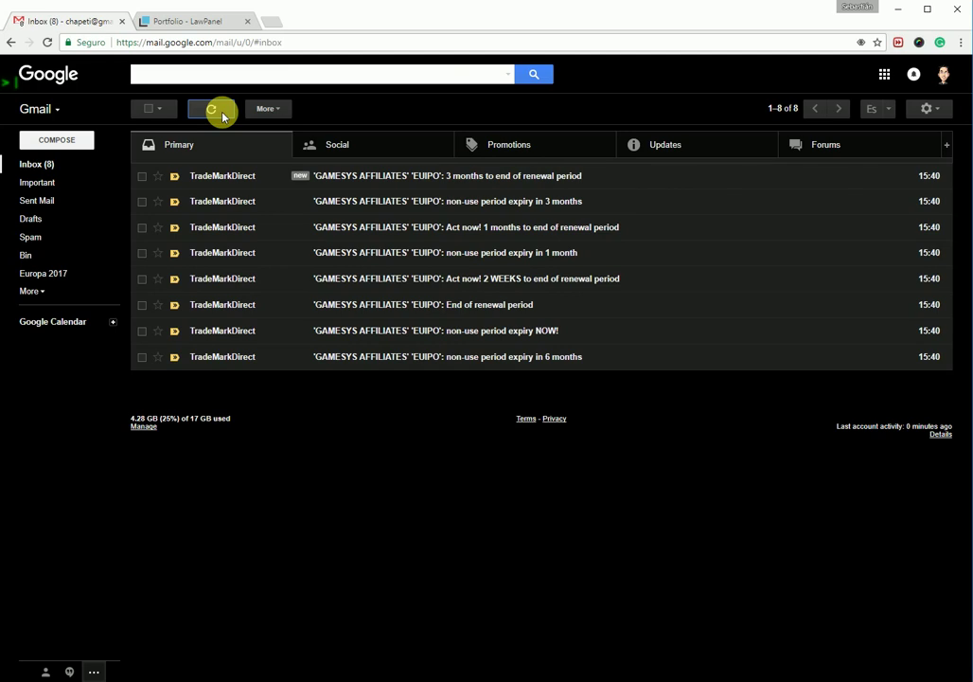
pyautogui.click(223, 113)
pyautogui.click(222, 114)
pyautogui.click(223, 113)
pyautogui.click(223, 117)
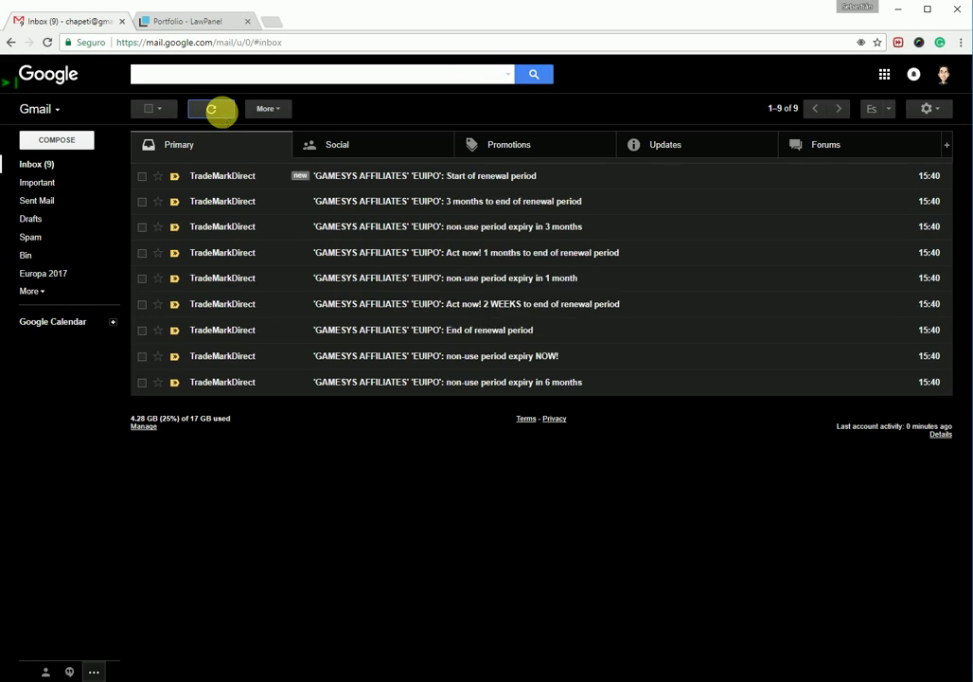
pyautogui.click(221, 113)
pyautogui.click(223, 114)
pyautogui.click(223, 114)
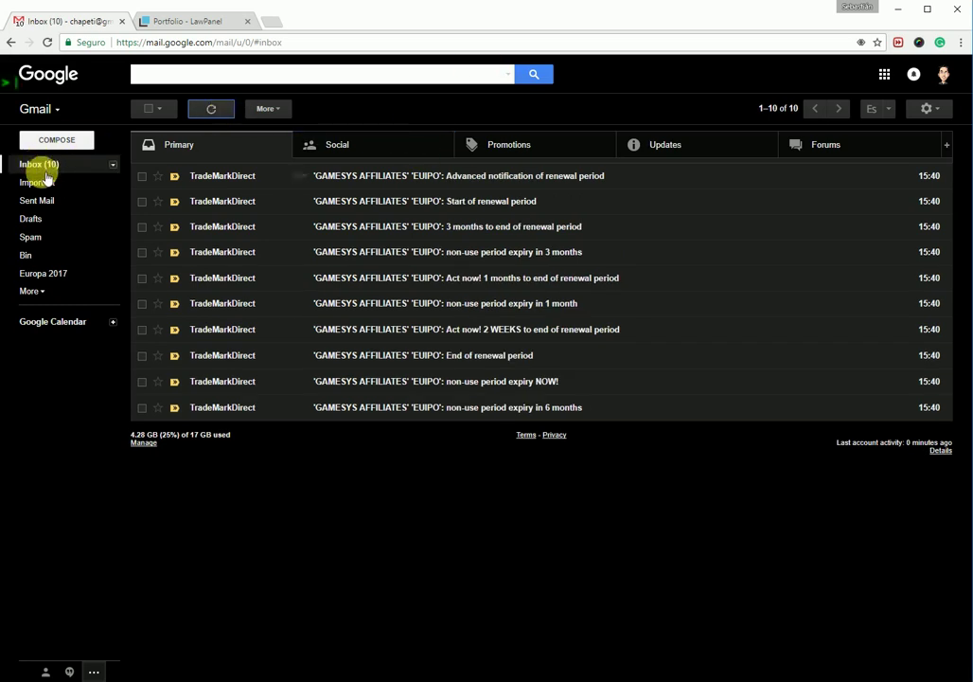
# Step: Check the notes in the non-use expiry in 6 months and non-use expiry NOW! emails
pyautogui.click(408, 408)
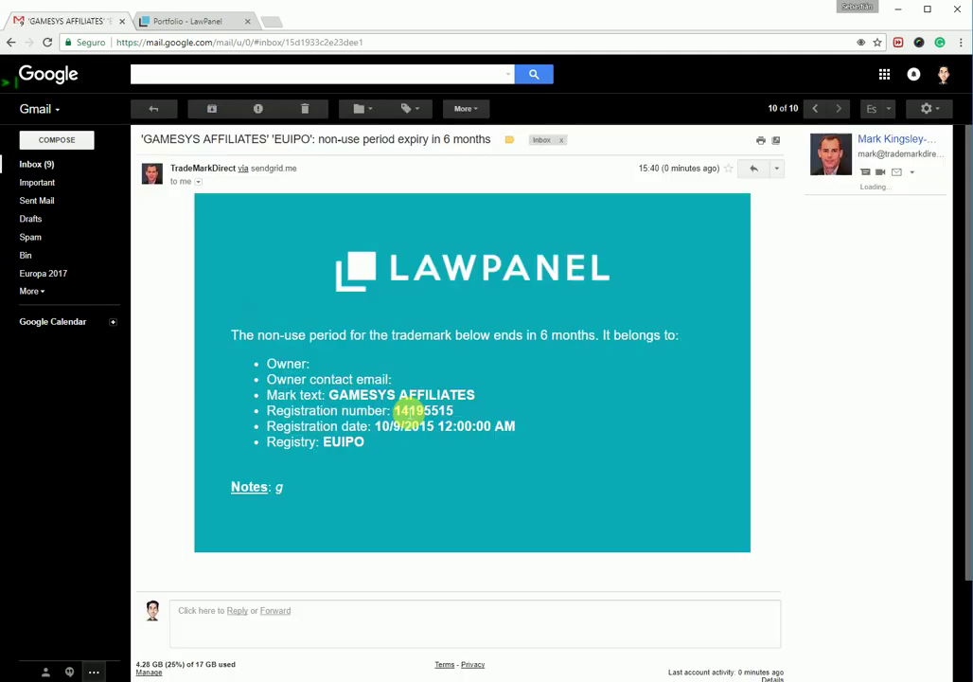
pyautogui.moveTo(271, 488); pyautogui.dragTo(283, 487)
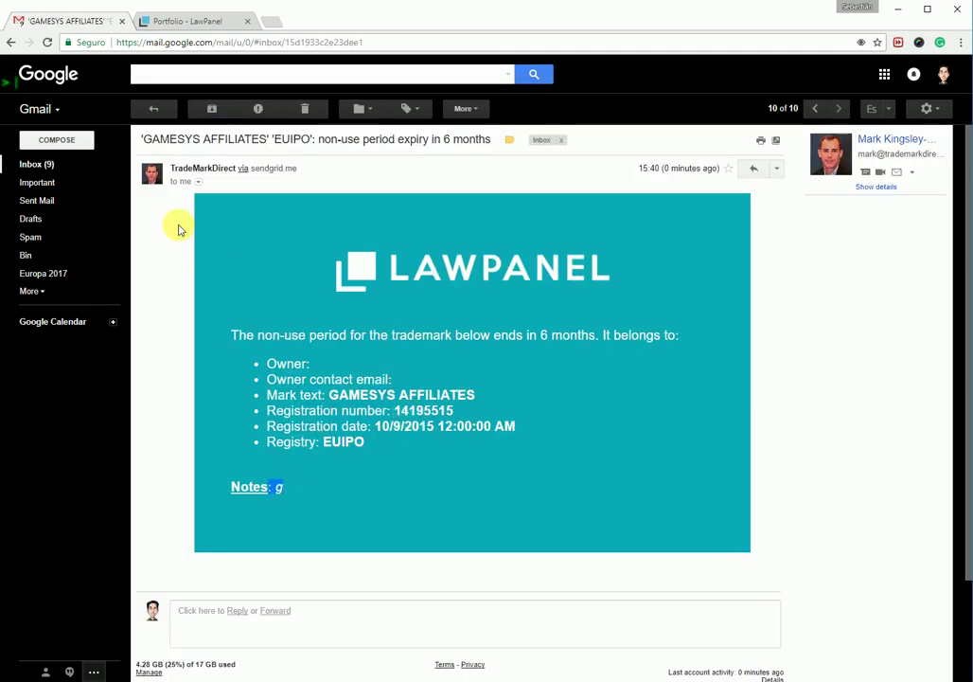
pyautogui.click(153, 108)
pyautogui.click(416, 384)
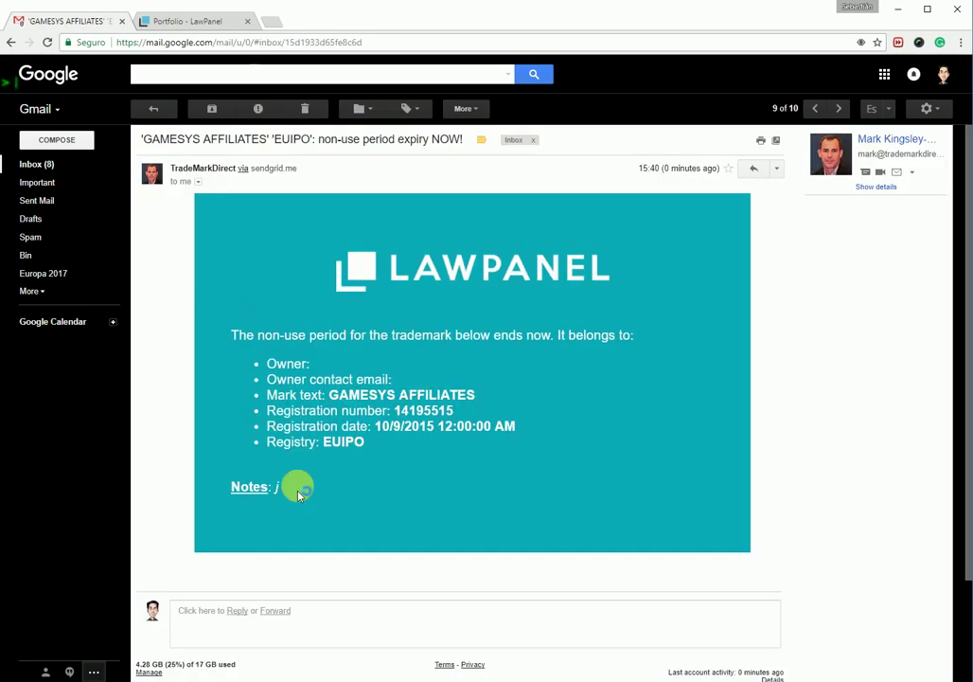
pyautogui.moveTo(298, 484); pyautogui.dragTo(270, 488)
pyautogui.click(153, 109)
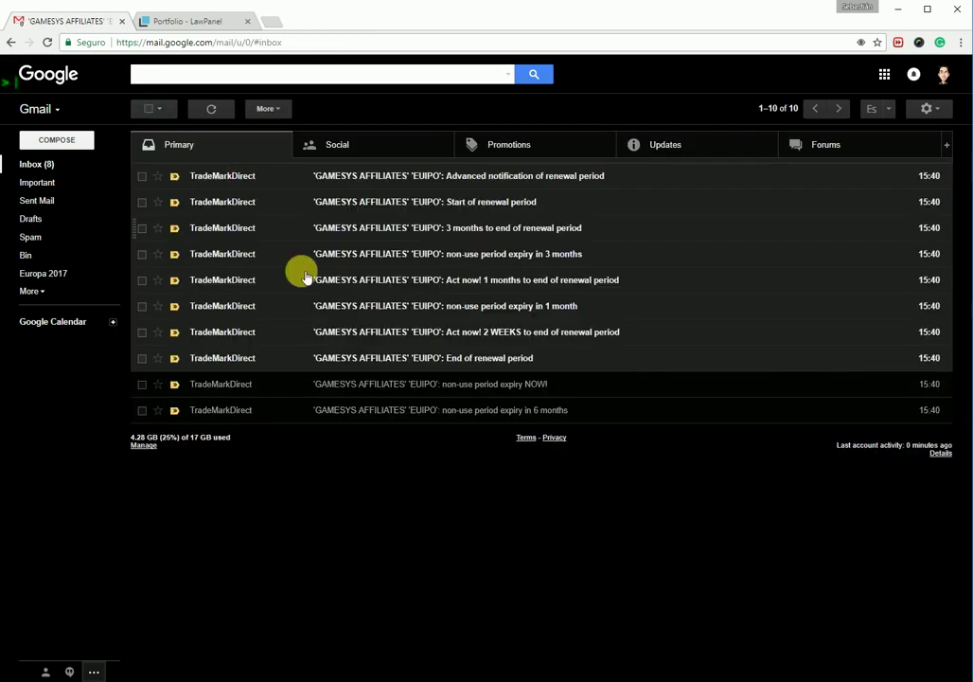
# Step: Check the notes in the End of renewal period and 2 WEEKS to end of renewal period emails
pyautogui.click(375, 354)
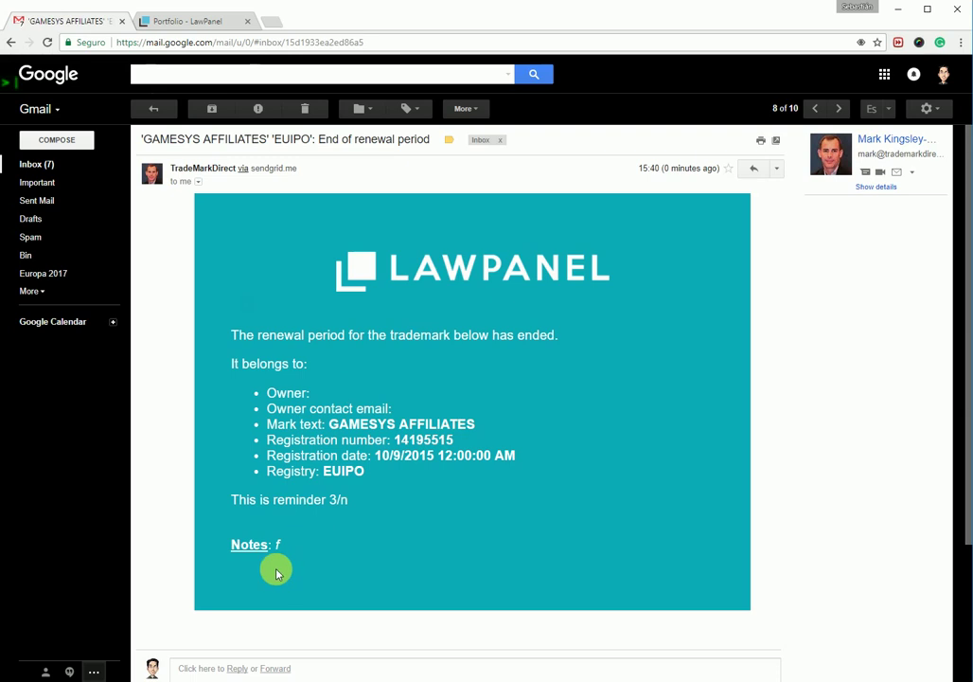
pyautogui.click(153, 109)
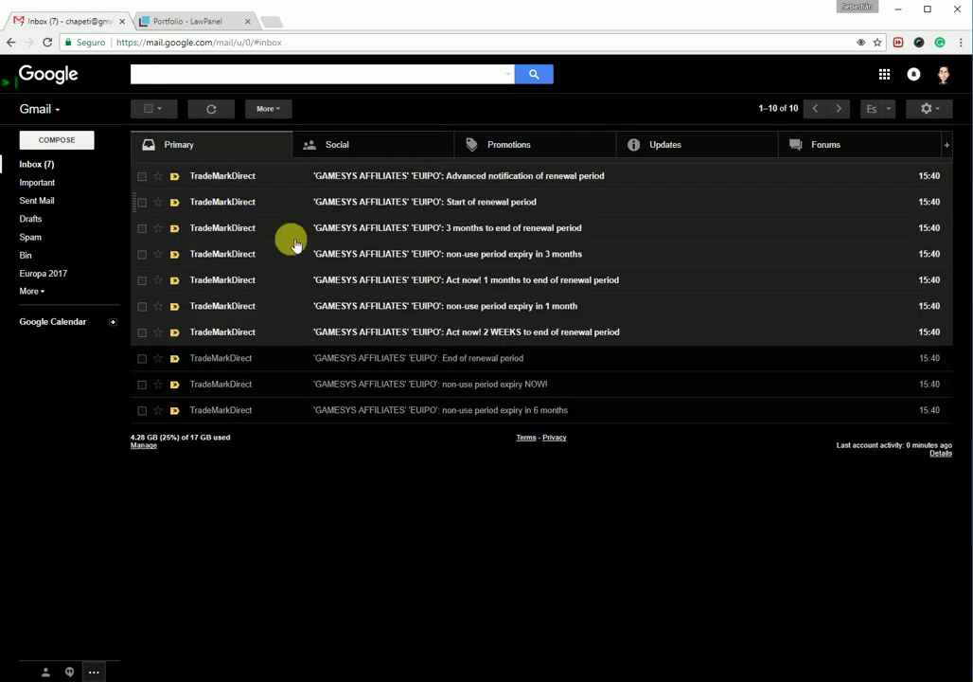
pyautogui.click(404, 332)
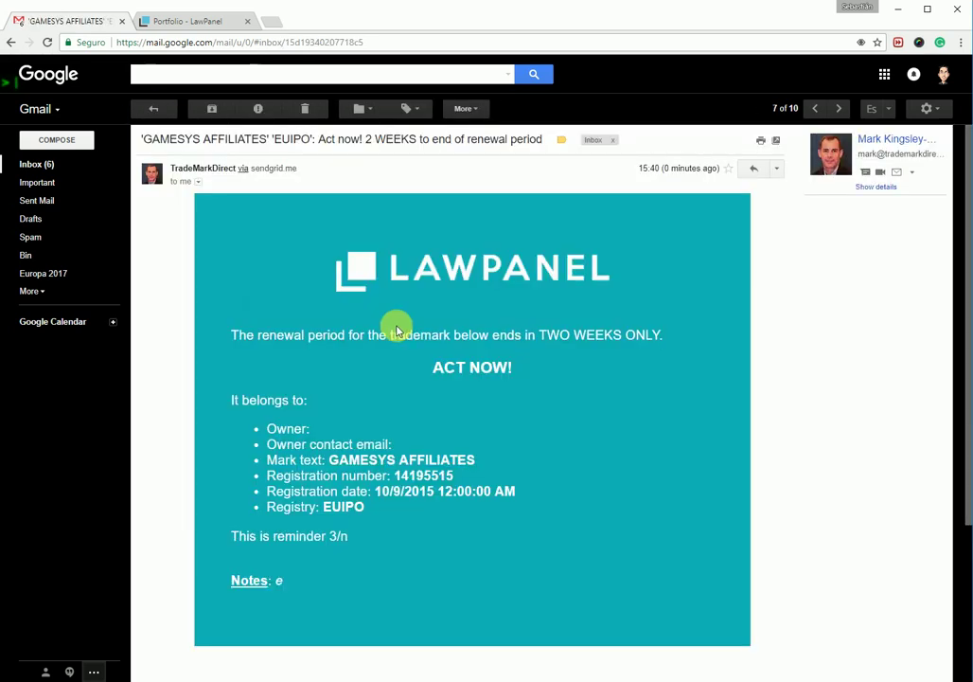
pyautogui.click(153, 109)
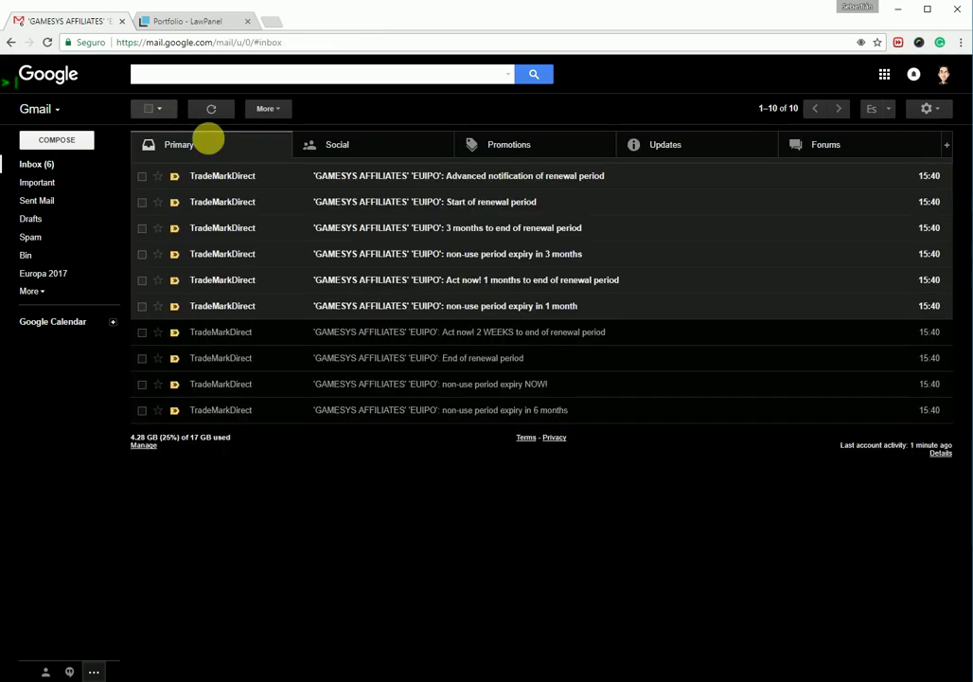
# Step: Check the notes in the 1-month non-use expiry, 1-month end of renewal and 3-month non-use expiry emails
pyautogui.click(391, 305)
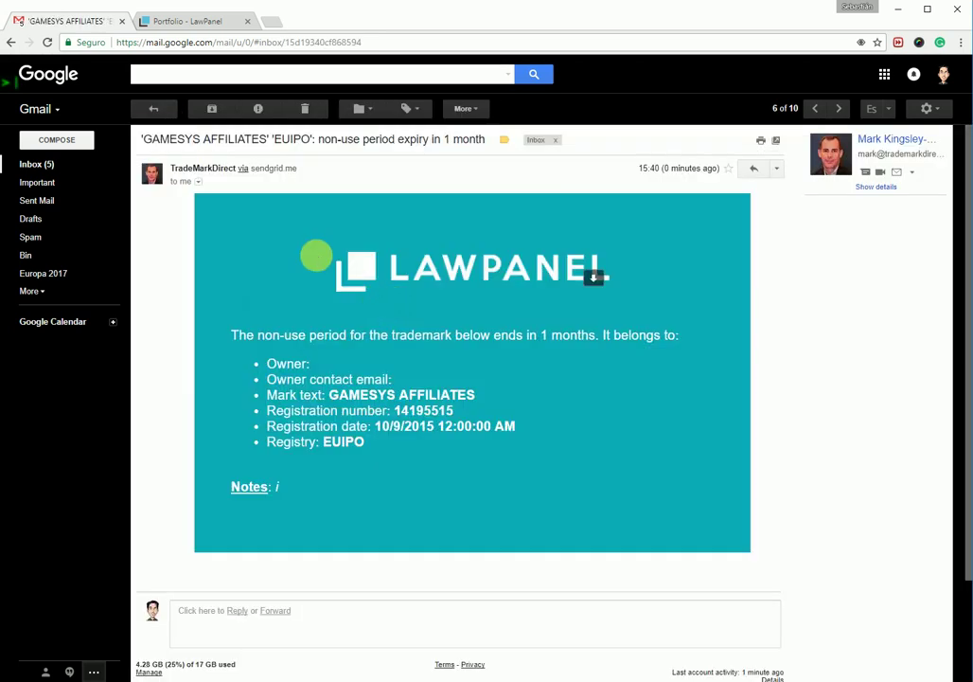
pyautogui.click(153, 110)
pyautogui.click(476, 282)
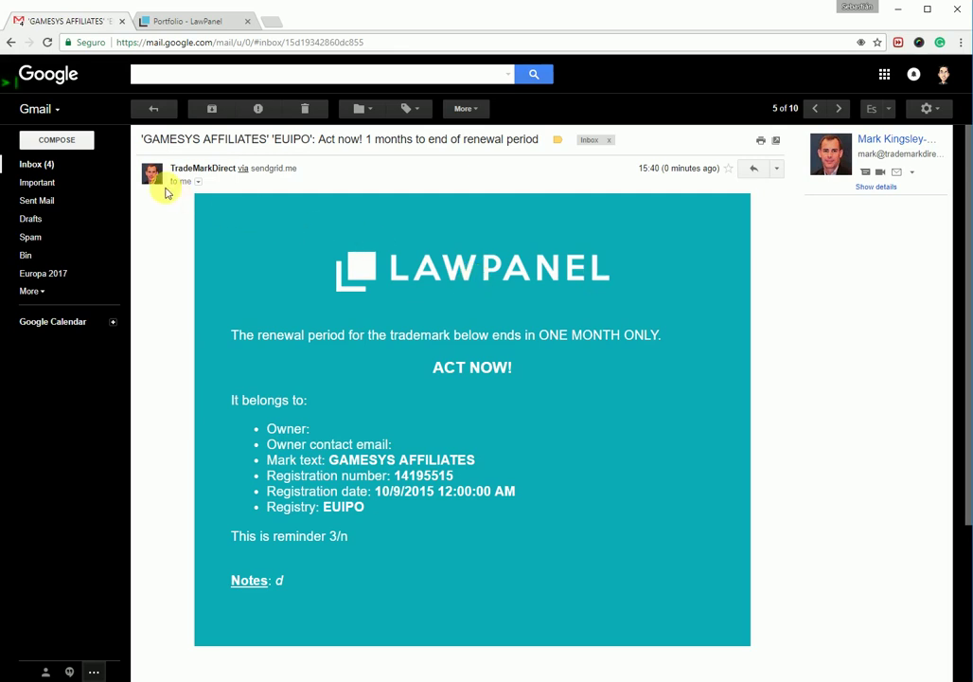
pyautogui.click(154, 108)
pyautogui.click(384, 254)
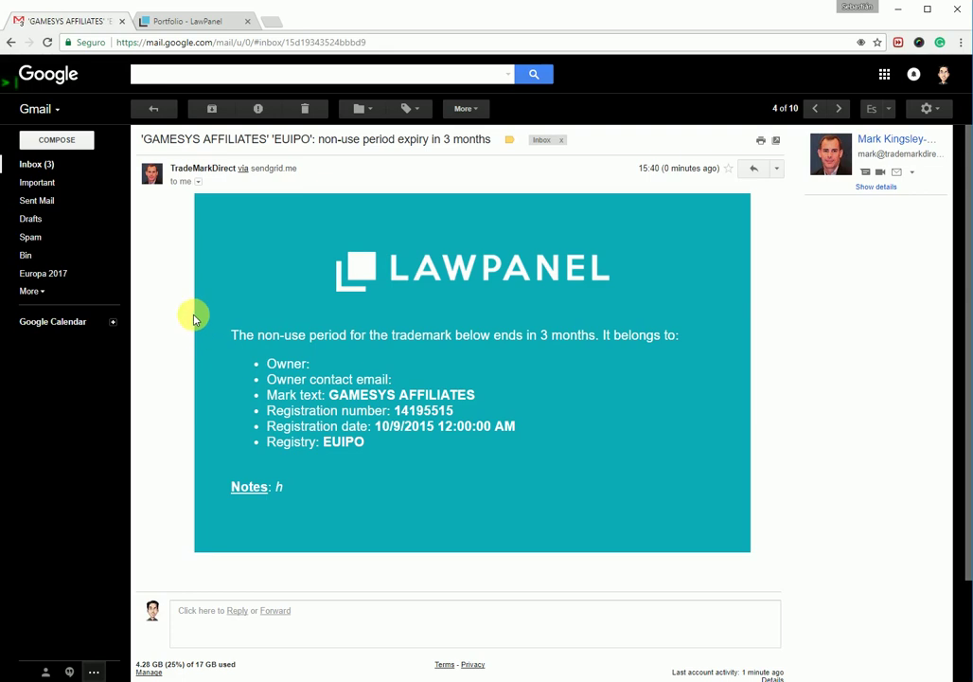
pyautogui.click(150, 109)
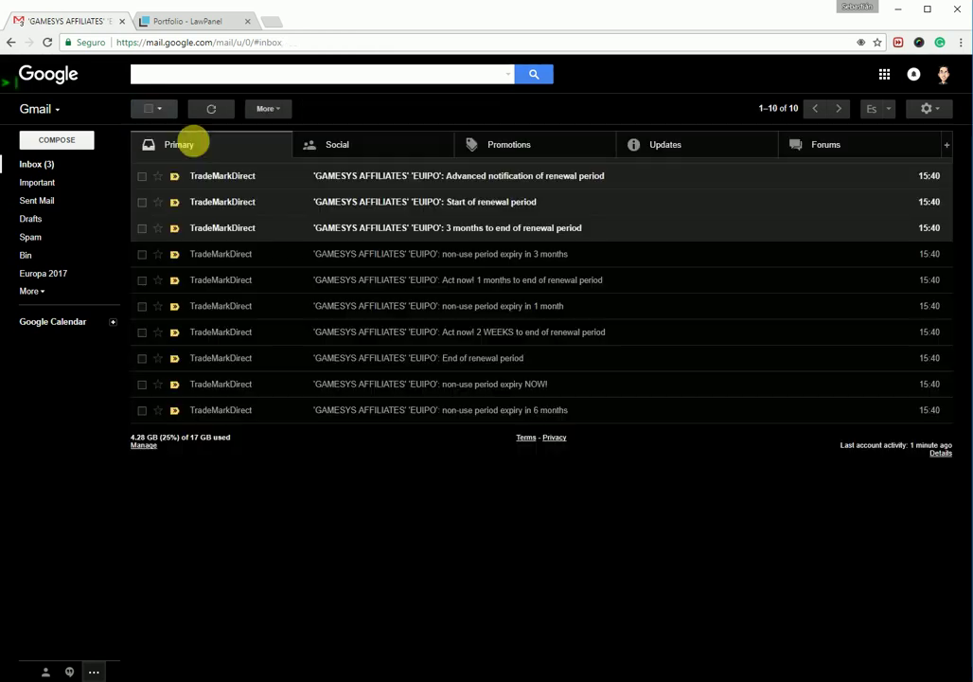
# Step: Check the notes in the 3 months to end of renewal, Start of renewal and Advanced notification emails
pyautogui.click(397, 226)
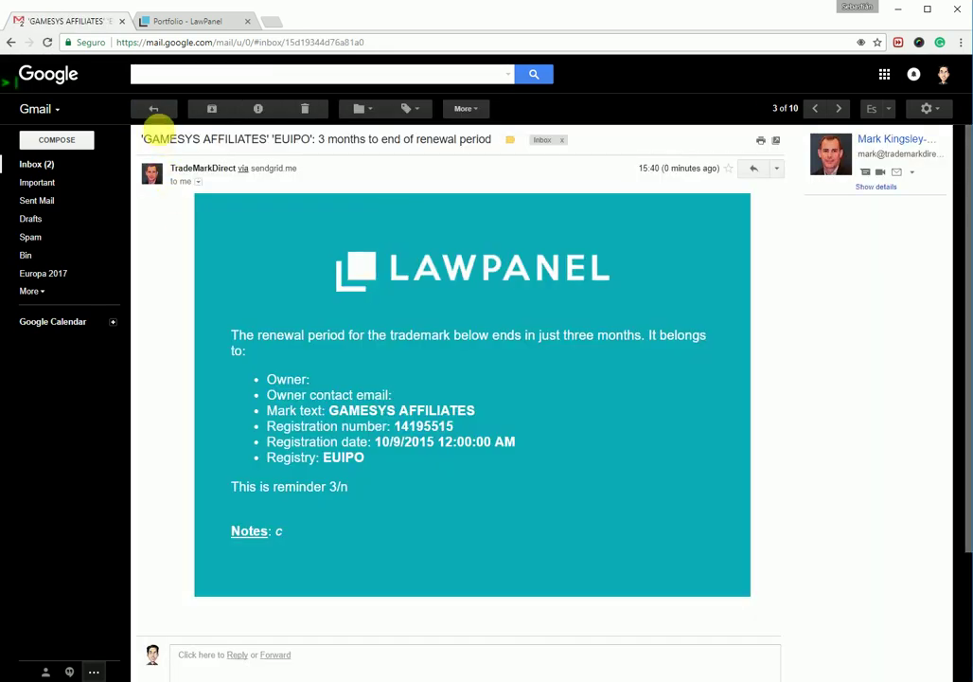
pyautogui.click(153, 109)
pyautogui.click(411, 204)
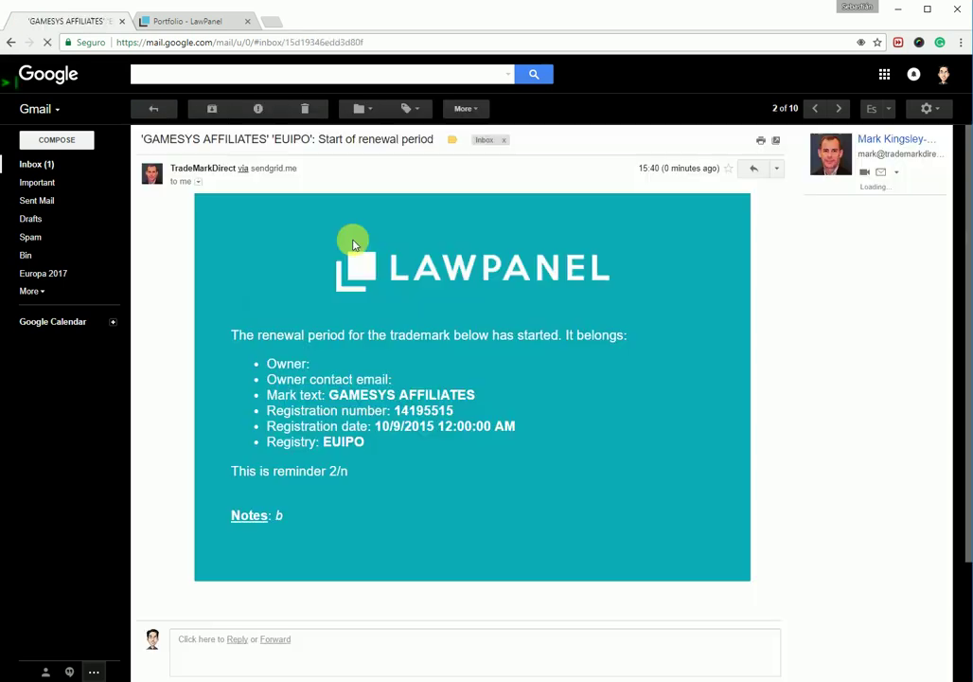
pyautogui.click(153, 108)
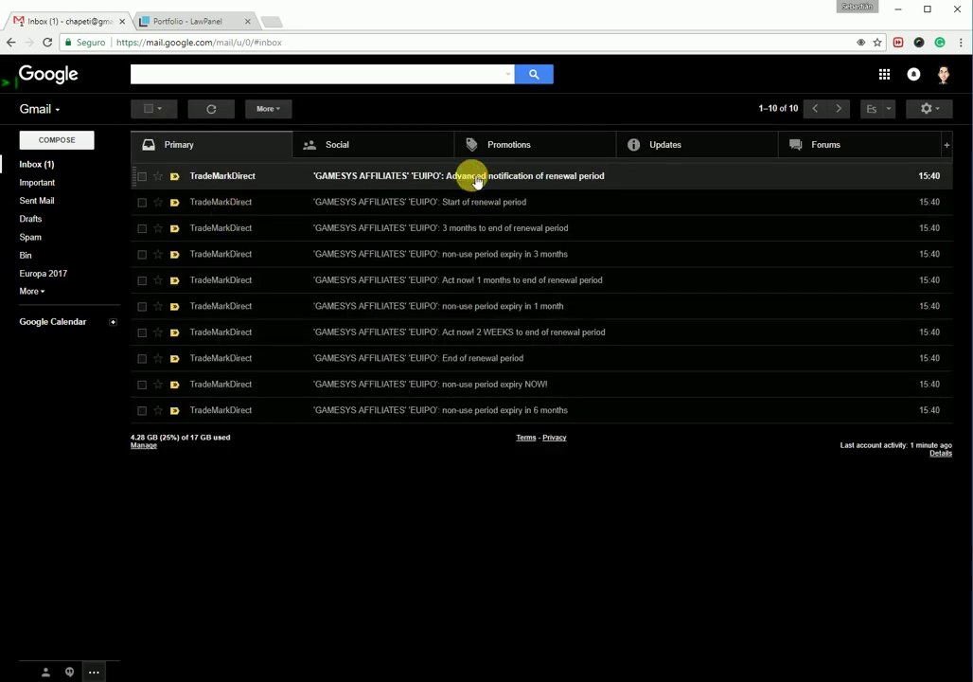
pyautogui.click(466, 176)
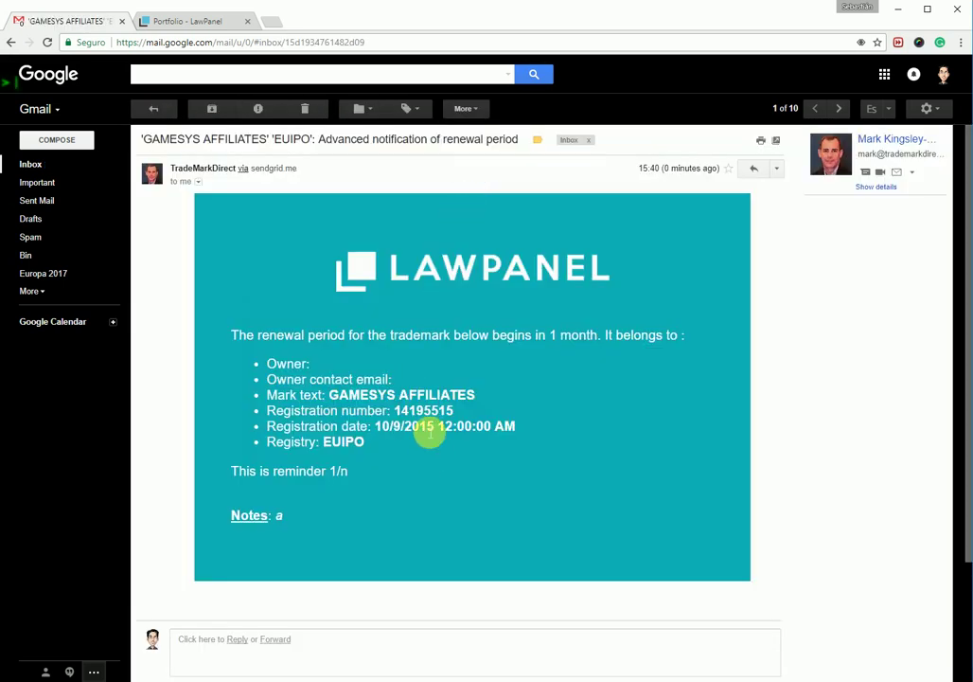
pyautogui.click(154, 109)
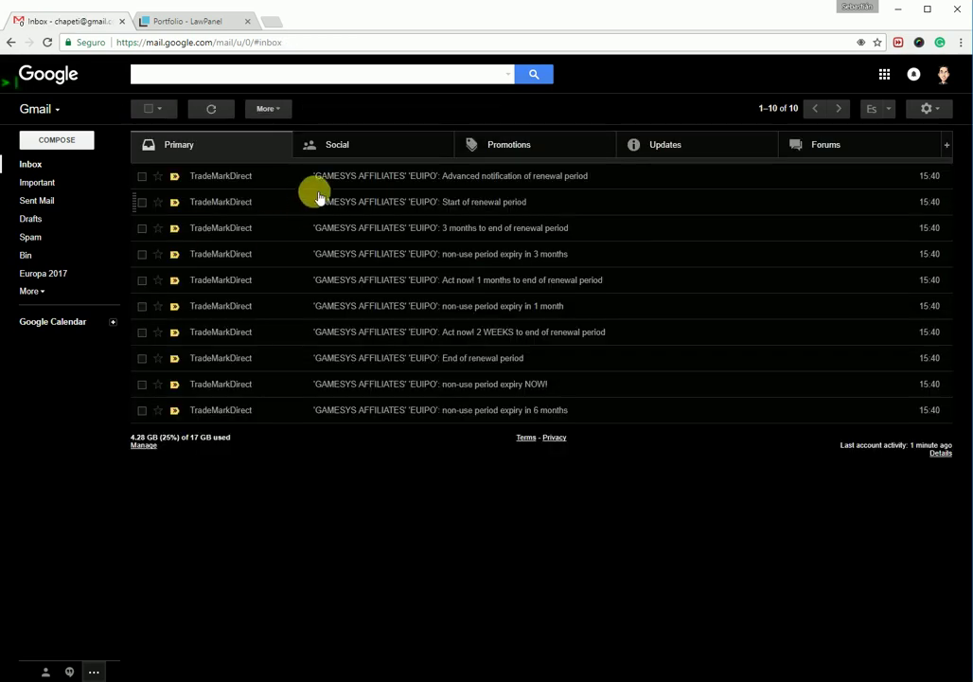
# Step: Switch back to LawPanel, sort the portfolio by application number, and review and accept the GAMESYS AFFILIATES automatic reminders
pyautogui.click(204, 20)
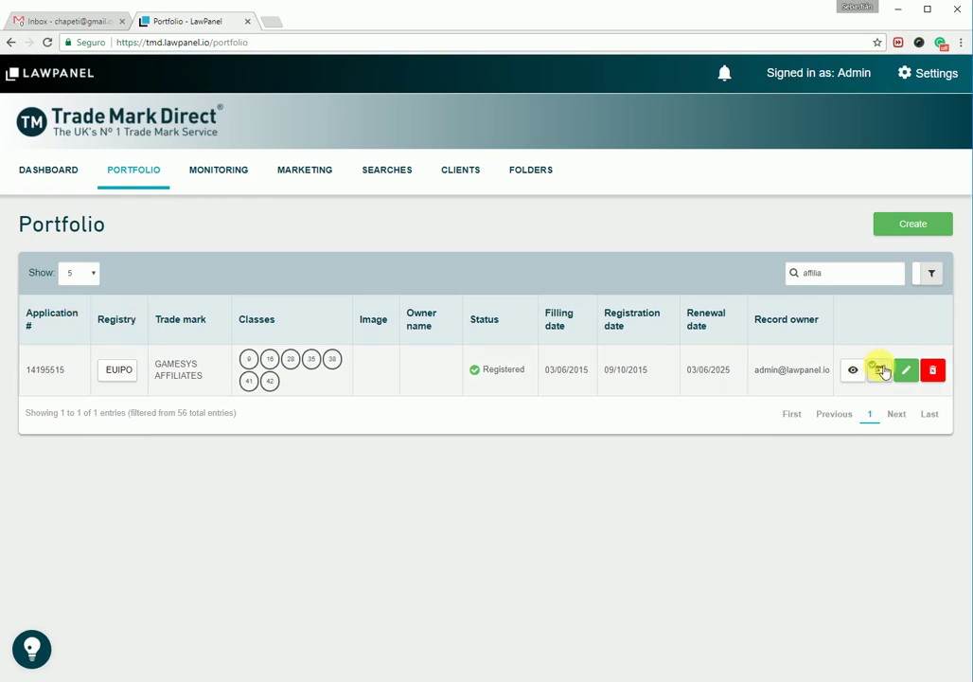
pyautogui.click(48, 324)
pyautogui.click(884, 375)
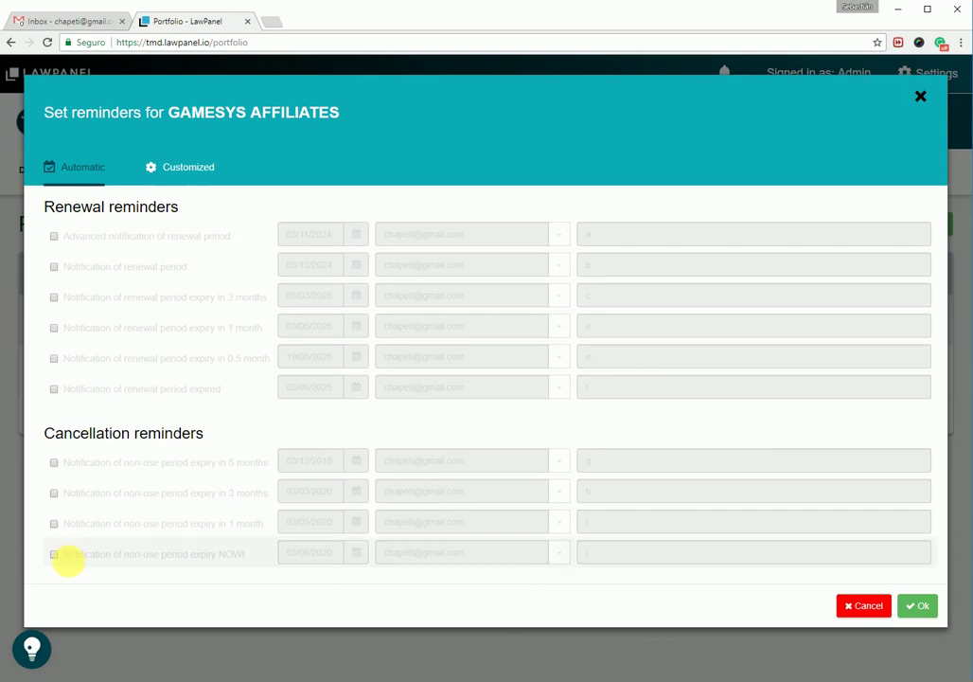
pyautogui.click(917, 606)
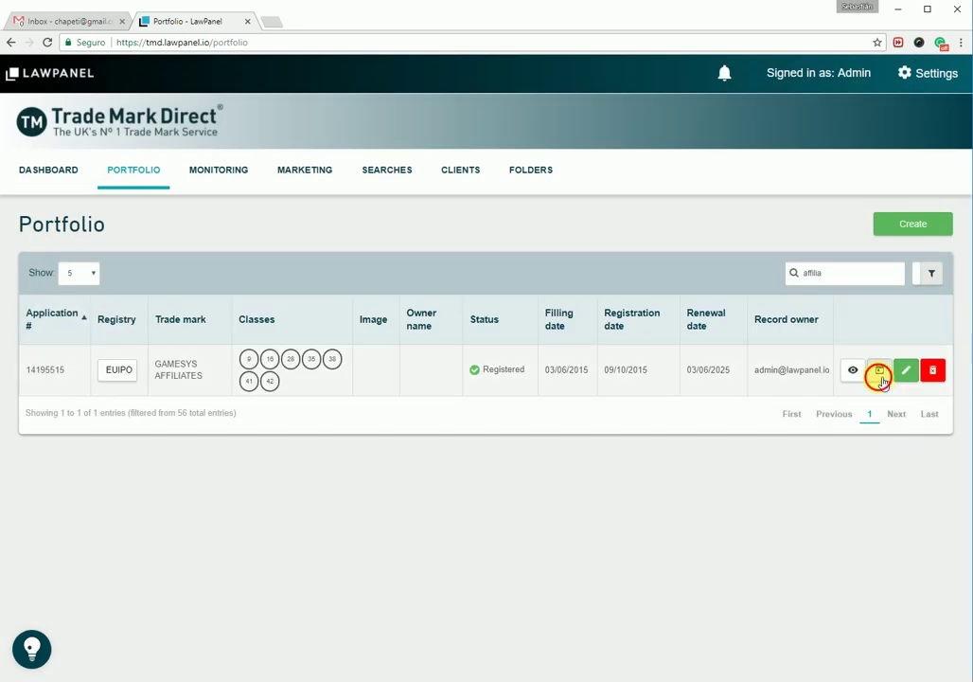
# Step: Reopen the GAMESYS AFFILIATES reminder settings to check the automatic reminders and close them without saving
pyautogui.click(880, 375)
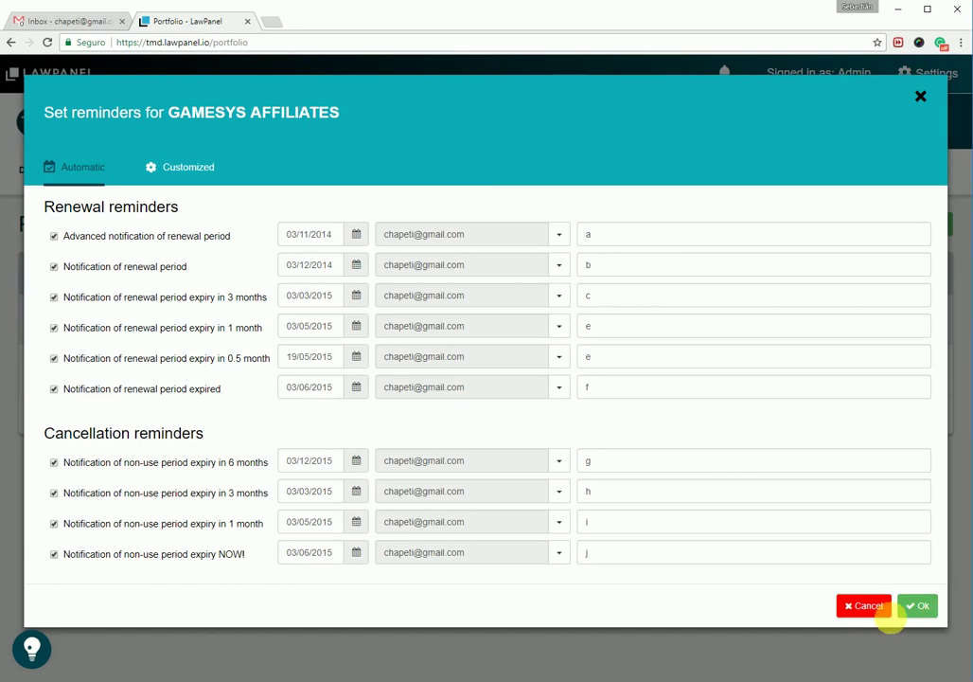
pyautogui.click(865, 608)
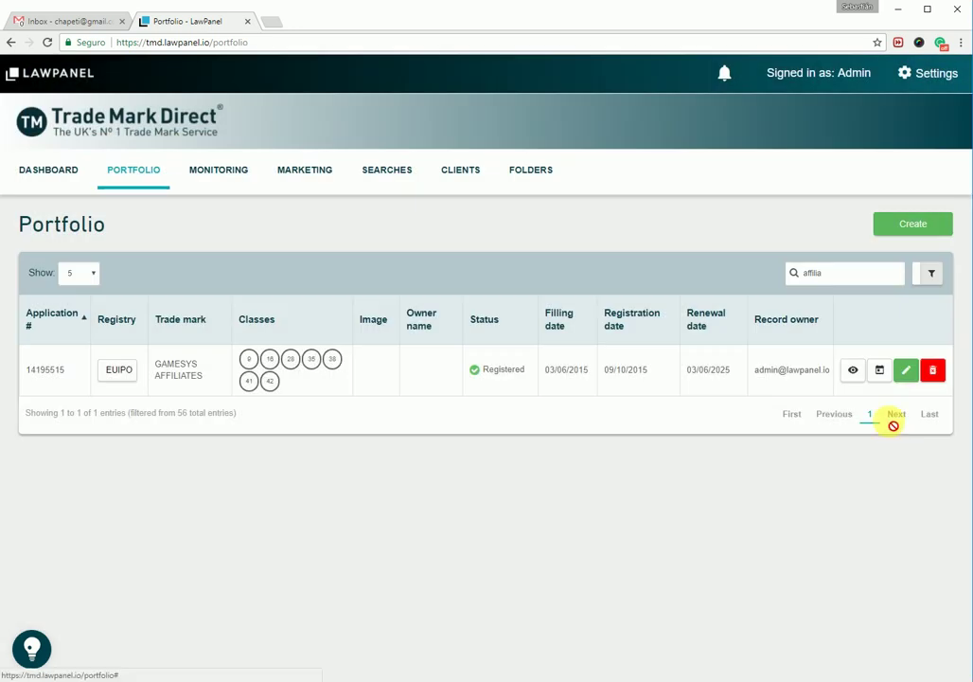